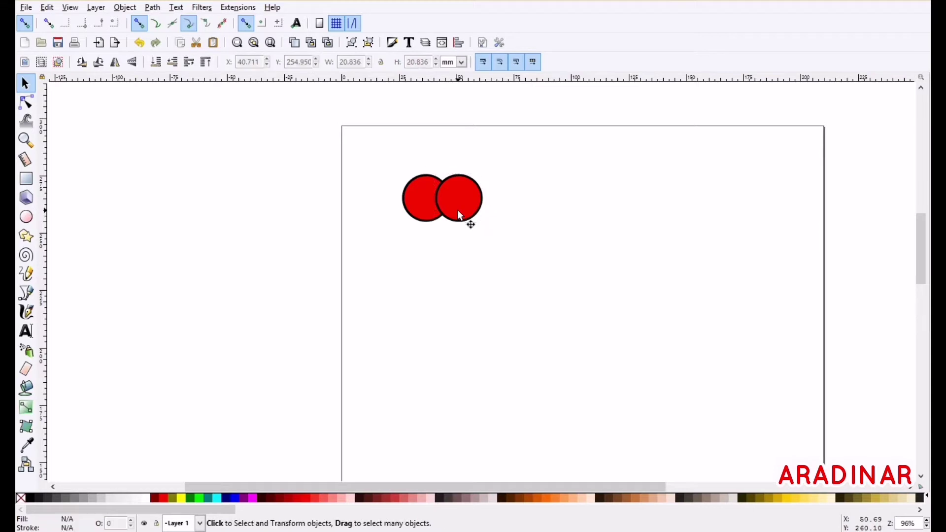
Duplicate the second red circle and shift the copy right so the three circles overlap in a row
{"action": "right_click", "coordinate": [458, 207]}
{"action": "left_click", "coordinate": [479, 295]}
{"action": "key", "text": "Right"}
{"action": "key", "text": "Right"}
{"action": "key", "text": "Right"}
{"action": "key", "text": "Right"}
{"action": "key", "text": "Right"}
{"action": "key", "text": "Right"}
{"action": "key", "text": "Right"}
{"action": "key", "text": "Right"}
{"action": "key", "text": "Right"}
{"action": "key", "text": "Right"}
{"action": "key", "text": "Right"}
{"action": "key", "text": "Right"}
{"action": "key", "text": "Right"}
{"action": "key", "text": "Right"}
{"action": "key", "text": "Right"}
{"action": "key", "text": "Right"}
{"action": "key", "text": "Right"}
{"action": "key", "text": "Right"}
{"action": "key", "text": "Right"}
{"action": "key", "text": "Right"}
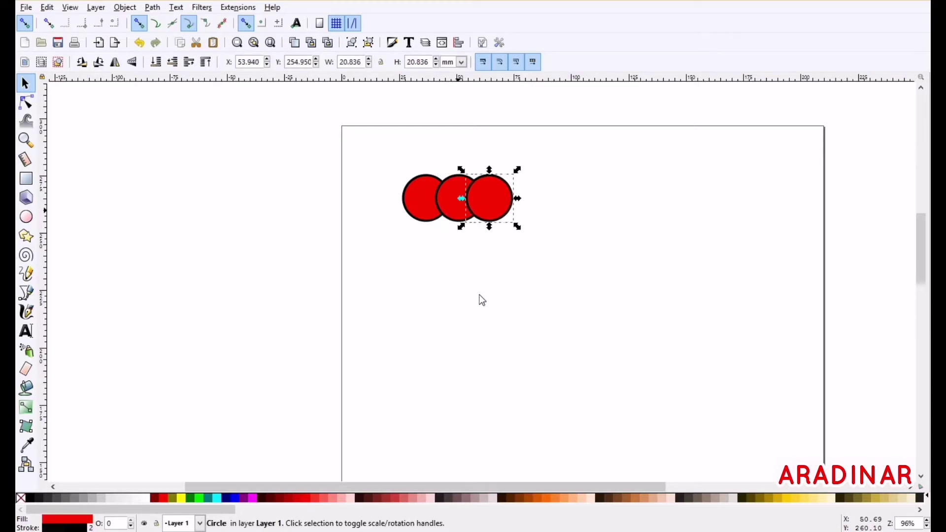
Union the three overlapping circles into a single shape
{"action": "key", "text": "ctrl+a"}
{"action": "left_click", "coordinate": [153, 7]}
{"action": "left_click", "coordinate": [170, 82]}
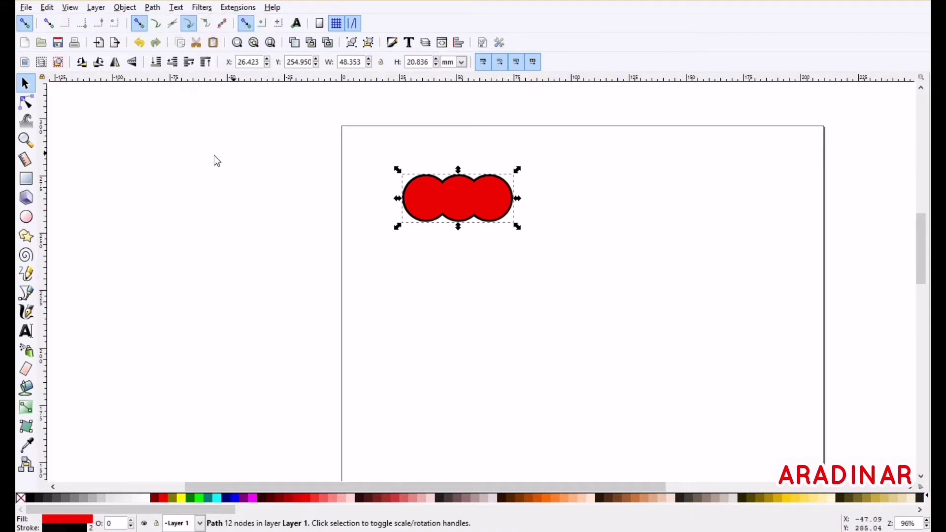
Draw a circle about 43.6 mm across centred above the merged row and send it behind that shape
{"action": "left_click", "coordinate": [26, 217]}
{"action": "left_click_drag", "start_coordinate": [407, 119], "coordinate": [517, 215]}
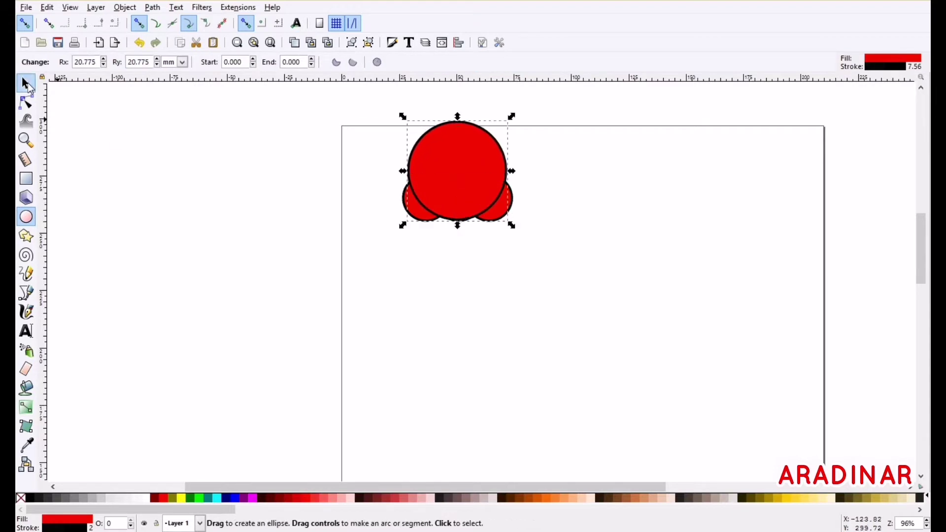
{"action": "left_click", "coordinate": [26, 83]}
{"action": "left_click", "coordinate": [159, 63]}
Union the large circle with the scalloped row and move the resulting cupcake top toward the middle of the page
{"action": "key", "text": "ctrl+a"}
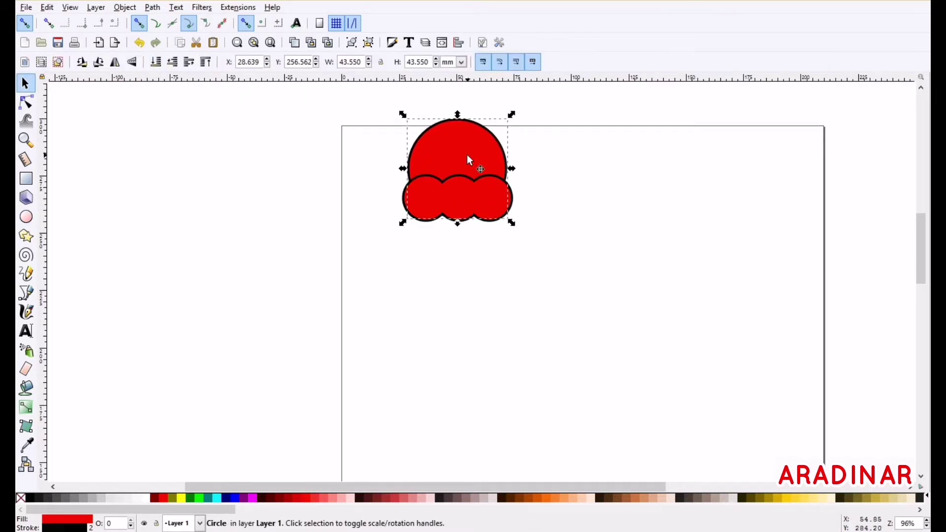
{"action": "left_click", "coordinate": [153, 7]}
{"action": "left_click", "coordinate": [168, 81]}
{"action": "left_click_drag", "start_coordinate": [466, 183], "coordinate": [561, 328]}
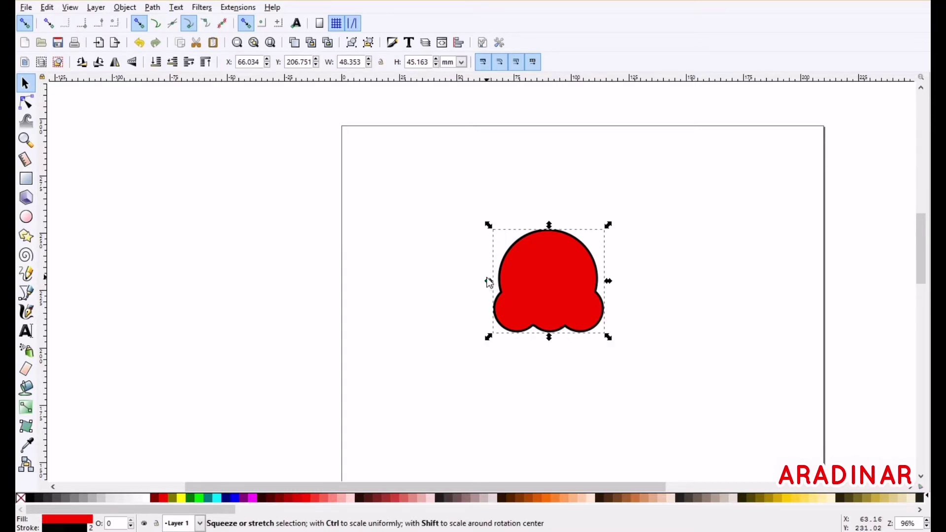
Stretch the cupcake top to about 54.9 mm wide and 45.5 mm high
{"action": "left_click_drag", "start_coordinate": [488, 280], "coordinate": [479, 281]}
{"action": "left_click_drag", "start_coordinate": [479, 337], "coordinate": [477, 345]}
{"action": "left_click", "coordinate": [515, 376]}
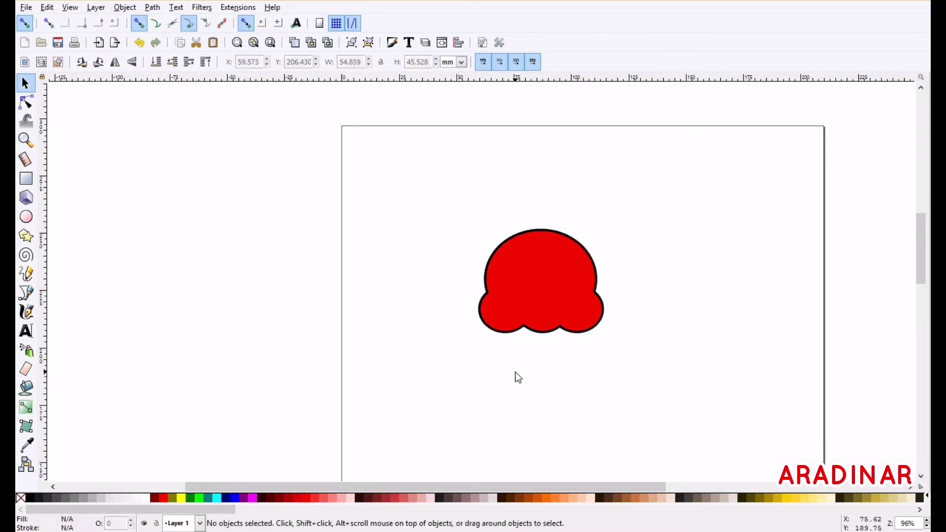
Draw a red square about 43 by 42 mm left of the page, with an unfilled, outlined copy below it
{"action": "scroll", "coordinate": [515, 376], "scroll_direction": "down", "scroll_amount": 2}
{"action": "key", "text": "r"}
{"action": "left_click_drag", "start_coordinate": [307, 195], "coordinate": [410, 294]}
{"action": "key", "text": "s"}
{"action": "mouse_move", "coordinate": [332, 243]}
{"action": "left_mouse_down"}
{"action": "mouse_move", "coordinate": [215, 368]}
{"action": "mouse_move", "coordinate": [242, 205]}
{"action": "left_mouse_up"}
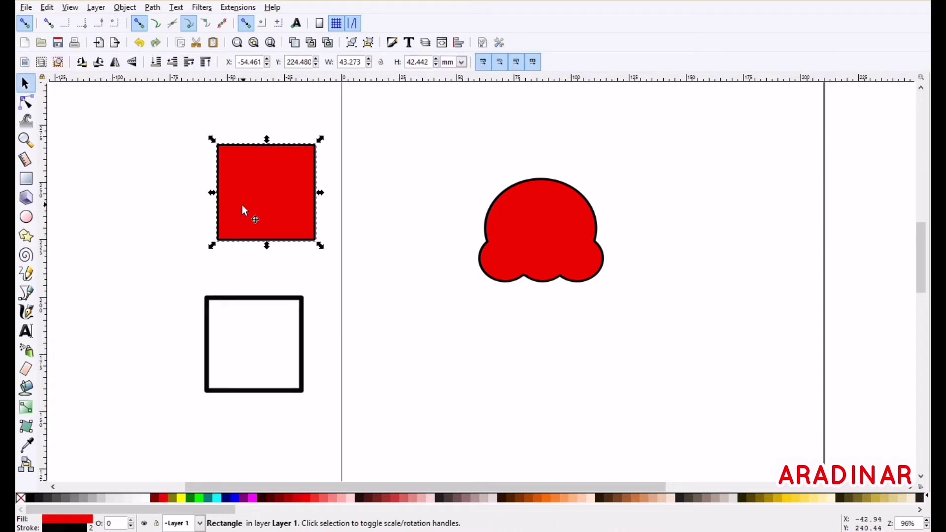
Remove the red square's stroke and move the outlined square over the lower part of the cupcake top
{"action": "right_click", "coordinate": [70, 527]}
{"action": "left_click", "coordinate": [110, 522]}
{"action": "left_click_drag", "start_coordinate": [224, 392], "coordinate": [516, 347]}
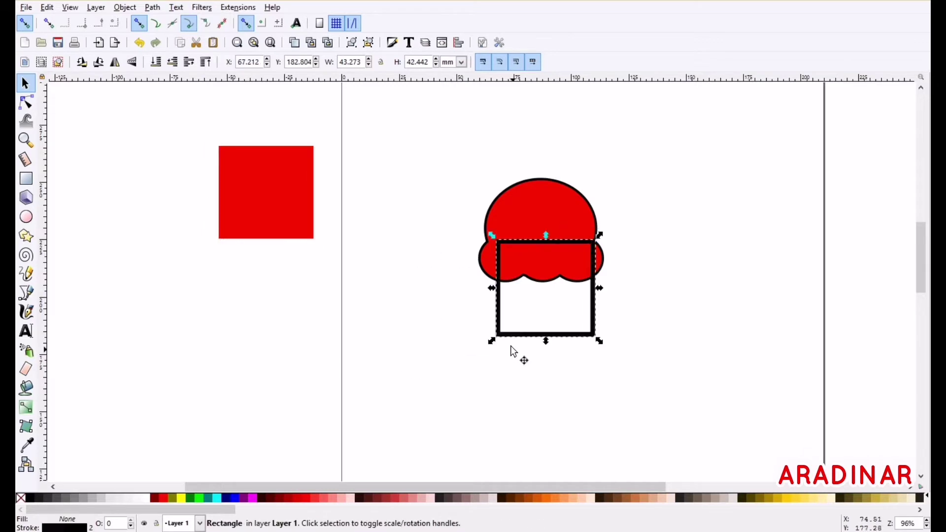
Narrow the cupcake top to about 51.6 mm and centre it over the outlined square
{"action": "left_click", "coordinate": [482, 255]}
{"action": "left_click_drag", "start_coordinate": [474, 231], "coordinate": [481, 233]}
{"action": "key", "text": "alt+Right"}
{"action": "key", "text": "alt+Right"}
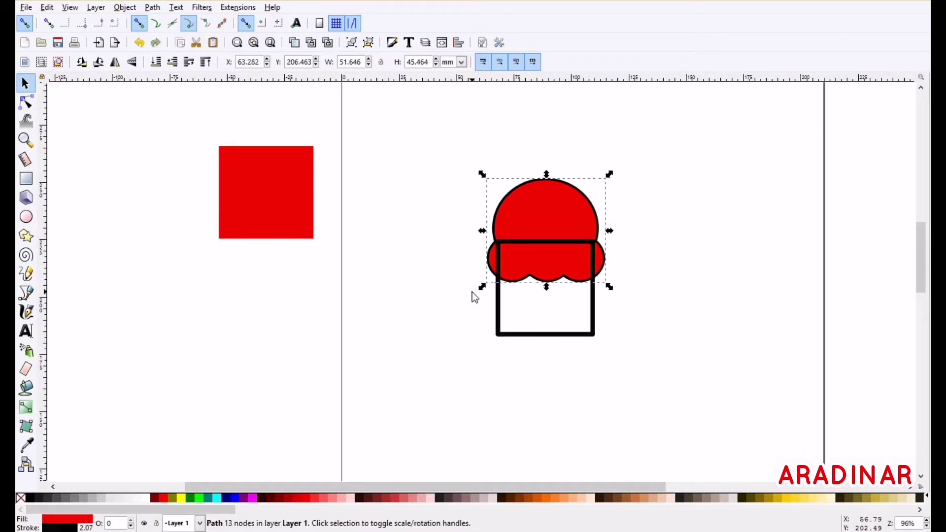
Nudge the outlined square so its upper corners line up with the side notches of the cupcake top
{"action": "left_click", "coordinate": [230, 44]}
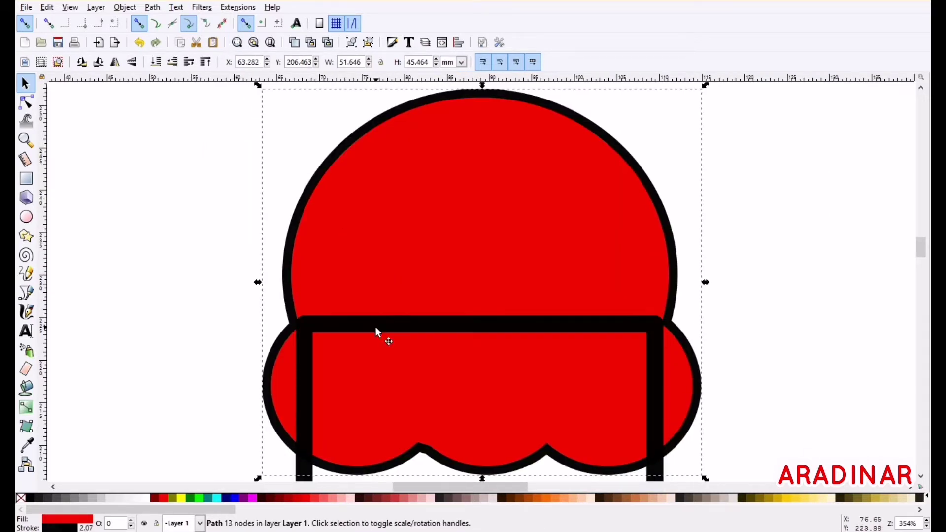
{"action": "left_click", "coordinate": [375, 327]}
{"action": "left_click_drag", "start_coordinate": [376, 327], "coordinate": [381, 323]}
{"action": "key", "text": "Right"}
{"action": "left_click", "coordinate": [207, 286]}
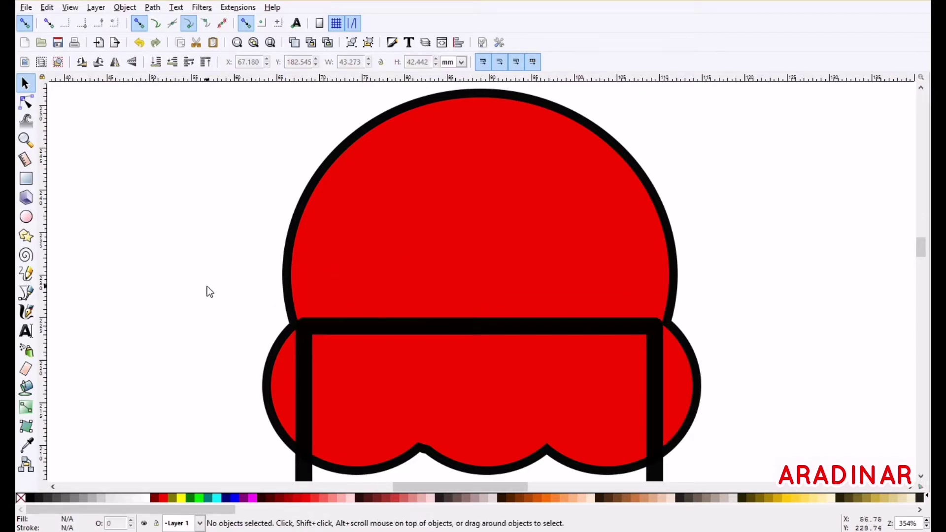
Send the outlined square behind the cupcake top
{"action": "scroll", "coordinate": [207, 286], "scroll_direction": "down", "scroll_amount": 4}
{"action": "left_click", "coordinate": [307, 251]}
{"action": "key", "text": "End"}
{"action": "left_click", "coordinate": [150, 255]}
{"action": "left_click", "coordinate": [253, 43]}
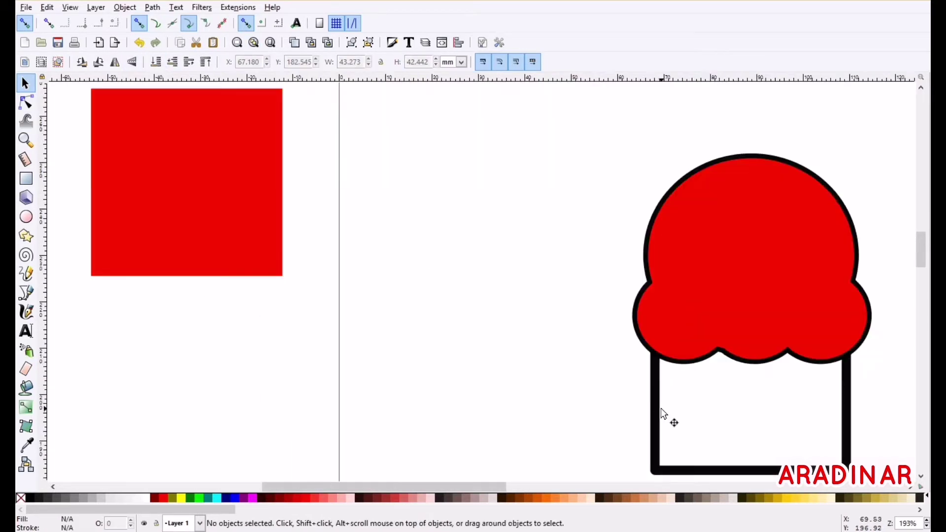
Shorten the outlined square from its lower edge to a height of about 35.4 mm
{"action": "left_click", "coordinate": [657, 407]}
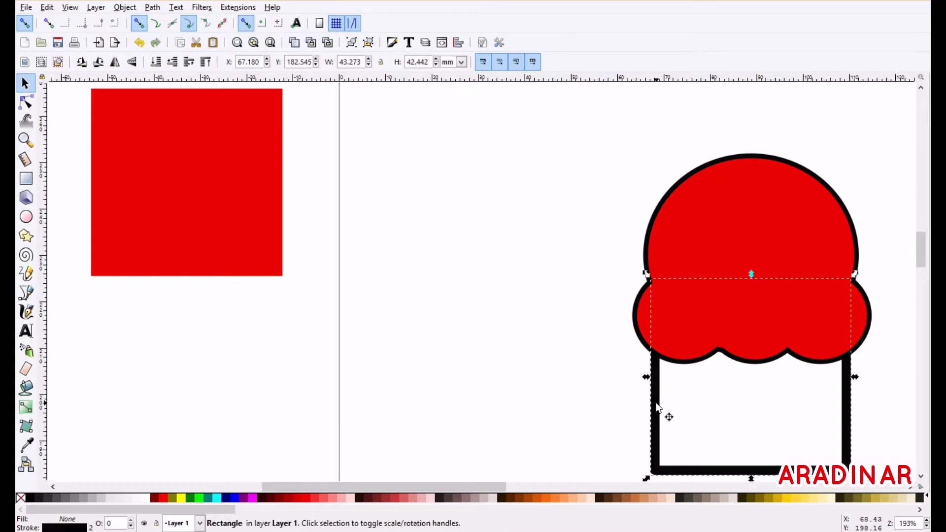
{"action": "left_click_drag", "start_coordinate": [751, 479], "coordinate": [753, 445]}
{"action": "left_click", "coordinate": [755, 230]}
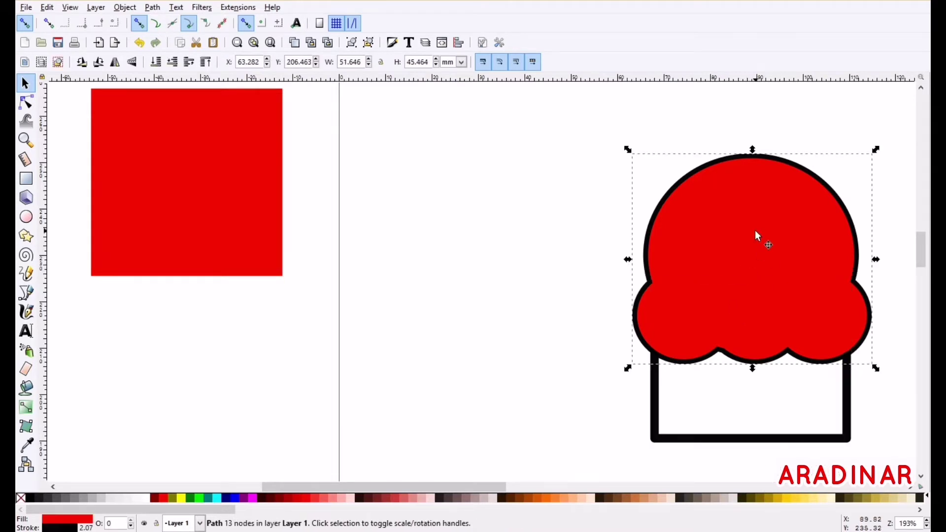
{"action": "left_click_drag", "start_coordinate": [753, 150], "coordinate": [753, 169]}
{"action": "key", "text": "ctrl+z"}
Narrow the outlined rectangle from both sides so it sits inside the width of the cupcake top
{"action": "left_click", "coordinate": [659, 409]}
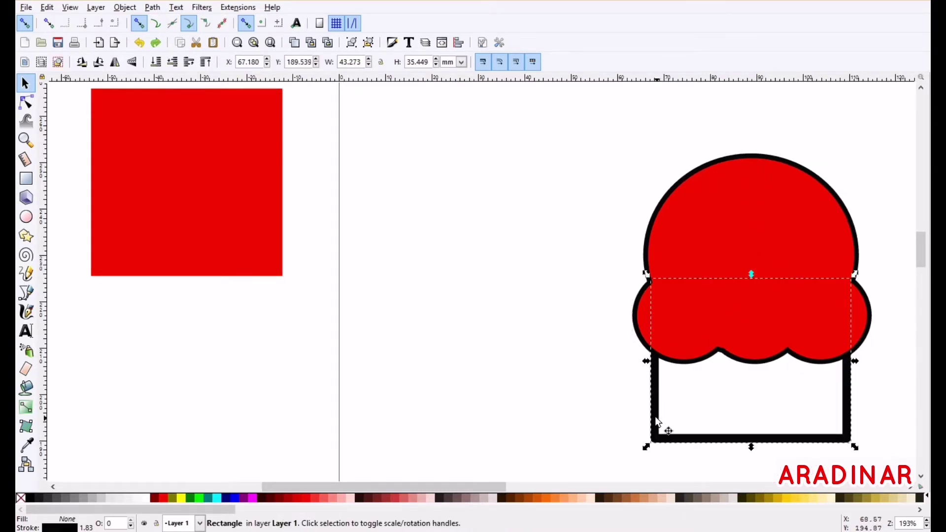
{"action": "left_click_drag", "start_coordinate": [646, 360], "coordinate": [675, 363]}
{"action": "mouse_move", "coordinate": [856, 363]}
{"action": "left_mouse_down"}
{"action": "mouse_move", "coordinate": [843, 368]}
{"action": "mouse_move", "coordinate": [845, 361]}
{"action": "left_mouse_up"}
Convert the outlined rectangle to a path and spread its two upper nodes outward to form a tapered cup
{"action": "left_click", "coordinate": [26, 102]}
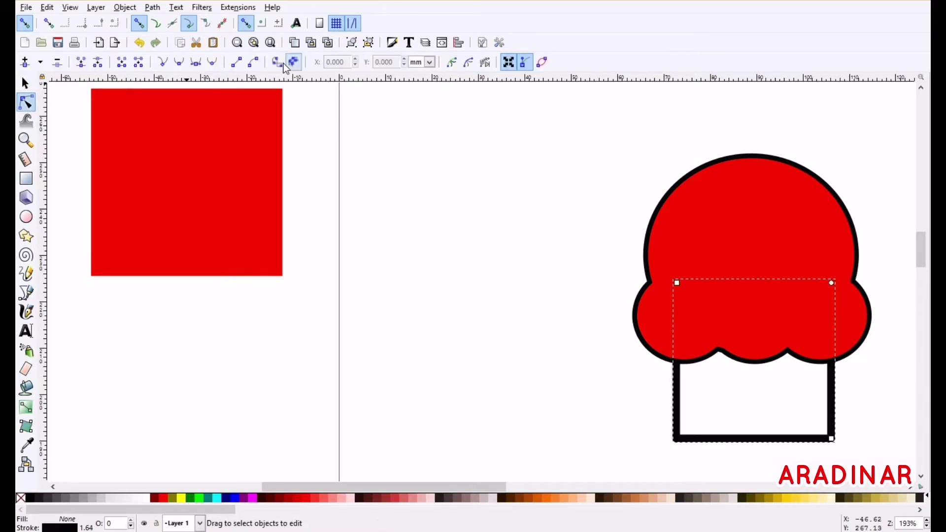
{"action": "left_click", "coordinate": [277, 61]}
{"action": "left_click_drag", "start_coordinate": [674, 280], "coordinate": [643, 284]}
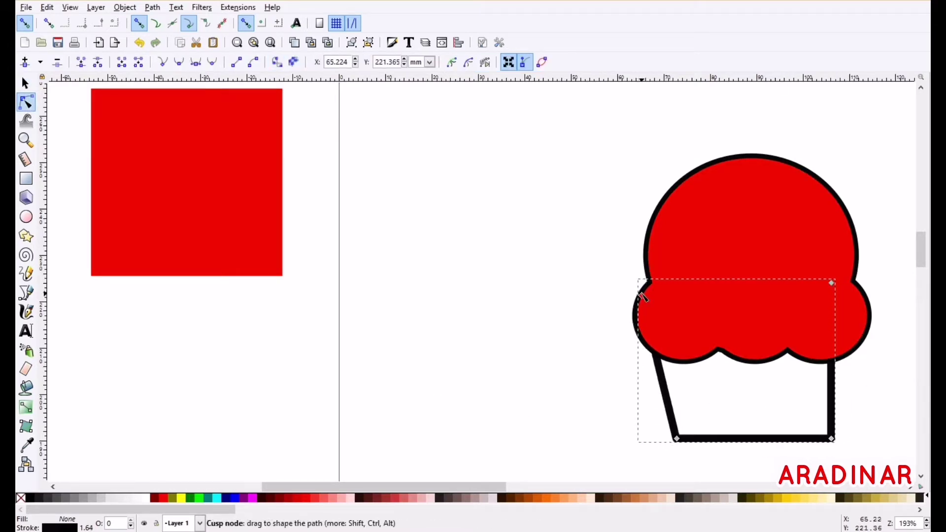
{"action": "left_click_drag", "start_coordinate": [832, 284], "coordinate": [858, 294]}
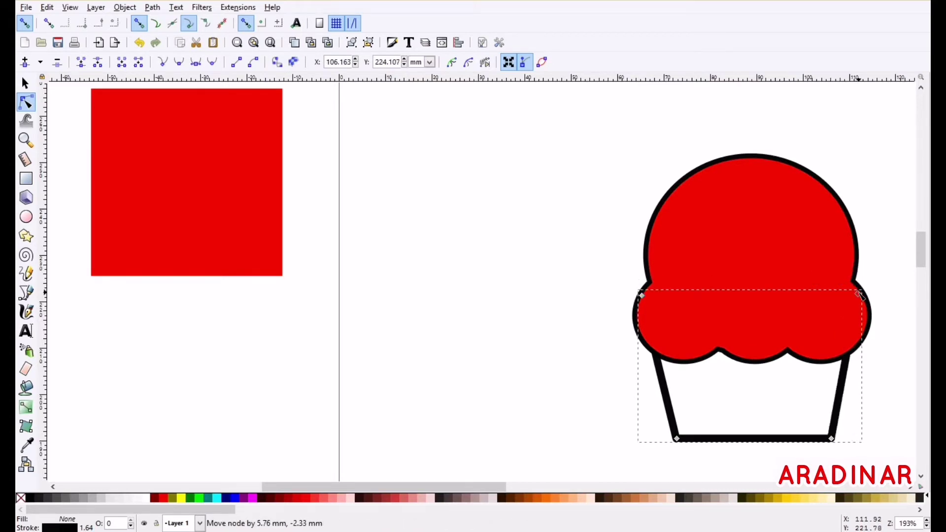
{"action": "left_click", "coordinate": [449, 354]}
Draw a cyan rectangle about 21.7 by 10.6 mm across the upper part of the cup's left side
{"action": "left_click", "coordinate": [25, 179]}
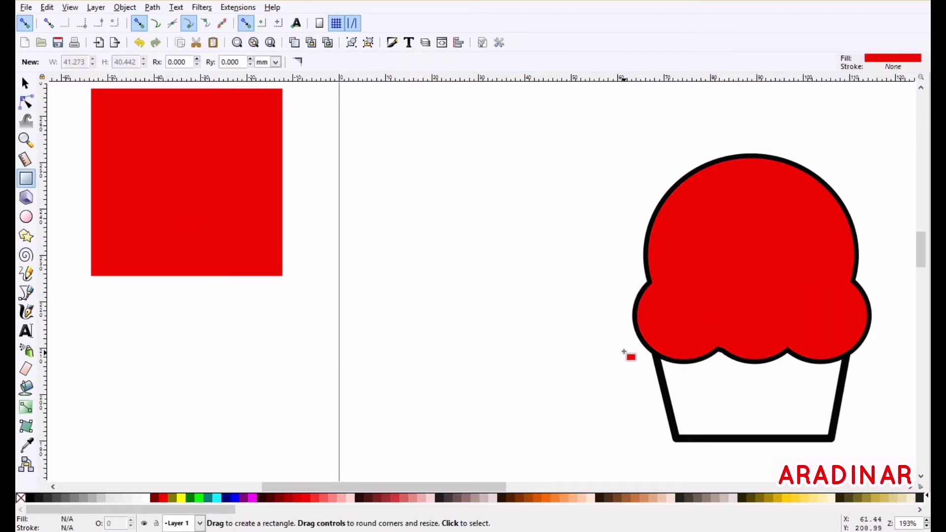
{"action": "left_click_drag", "start_coordinate": [613, 336], "coordinate": [713, 384]}
{"action": "left_click", "coordinate": [25, 83]}
{"action": "left_click", "coordinate": [217, 498]}
{"action": "left_click_drag", "start_coordinate": [640, 369], "coordinate": [645, 380]}
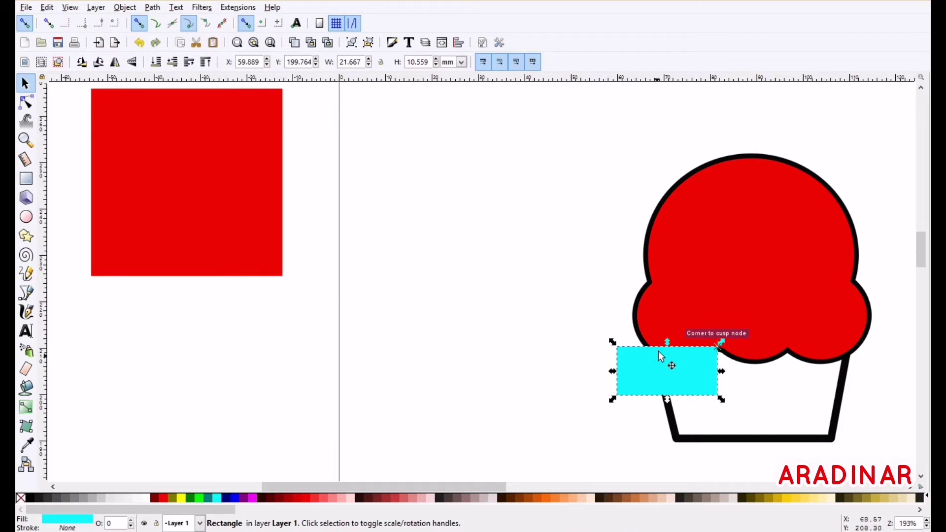
Cut the cup outline with the cyan rectangle using Cut Path
{"action": "left_click", "coordinate": [662, 402], "text": "shift"}
{"action": "left_click", "coordinate": [152, 7]}
{"action": "left_click", "coordinate": [174, 138]}
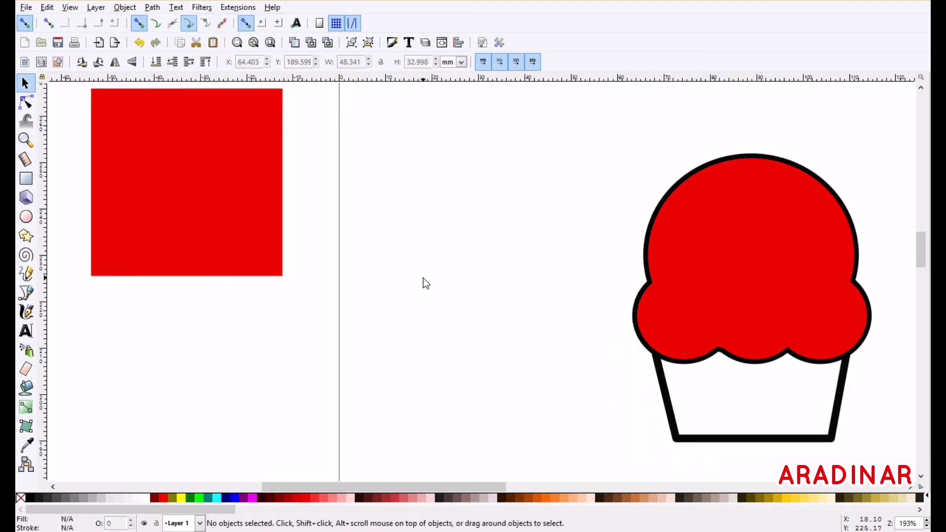
Shorten the cut-off piece of the cup's left side by raising its lower node, leaving a gap in the outline
{"action": "left_click_drag", "start_coordinate": [641, 375], "coordinate": [555, 372]}
{"action": "key", "text": "ctrl+z"}
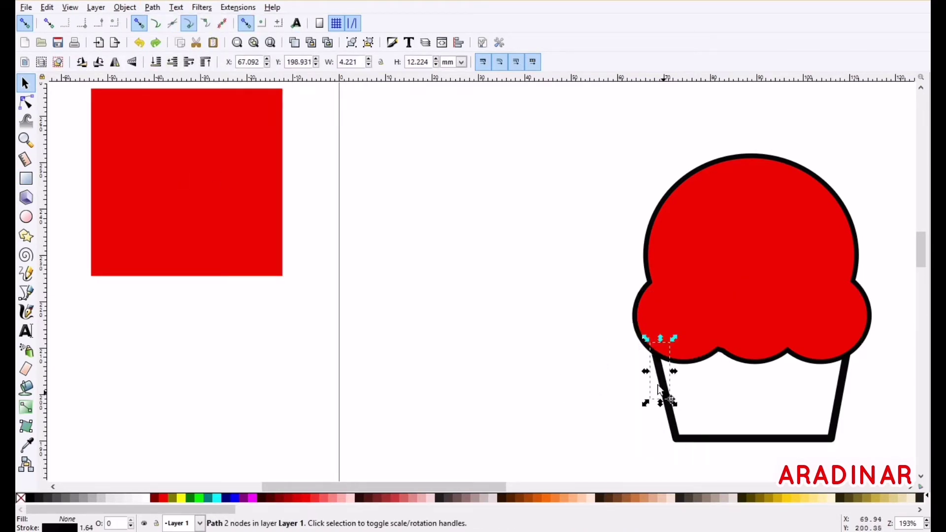
{"action": "left_click", "coordinate": [26, 103]}
{"action": "left_click_drag", "start_coordinate": [666, 396], "coordinate": [661, 374]}
{"action": "left_click", "coordinate": [632, 386]}
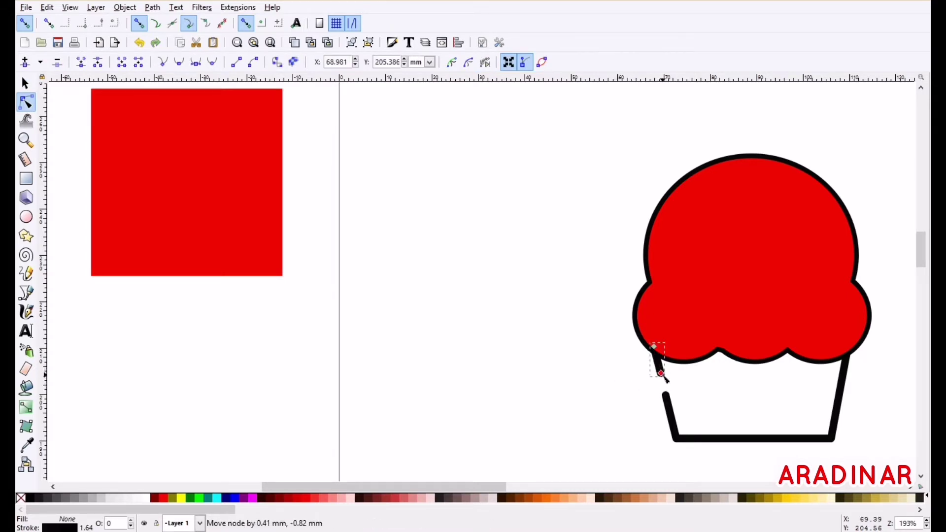
Move the plain red square closer to the left side of the cupcake
{"action": "key", "text": "s"}
{"action": "left_click_drag", "start_coordinate": [175, 190], "coordinate": [485, 258]}
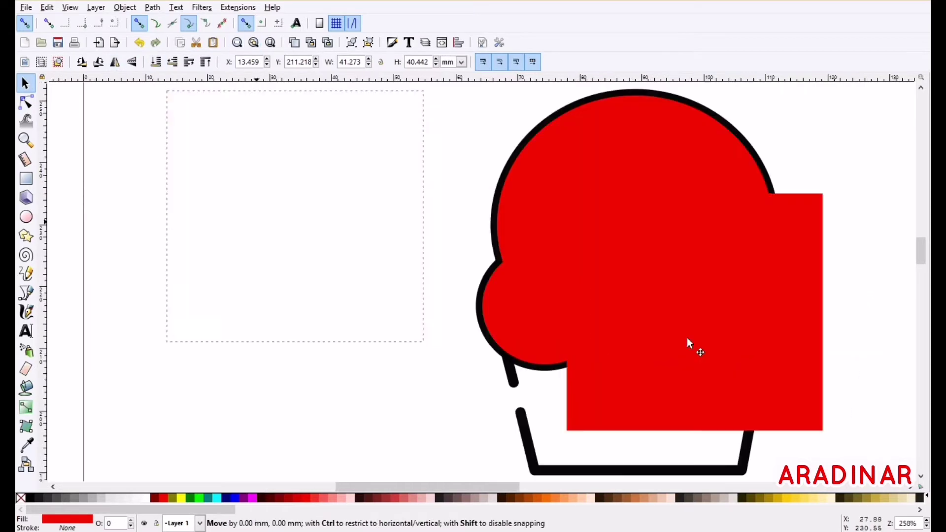
{"action": "left_click_drag", "start_coordinate": [687, 338], "coordinate": [624, 345]}
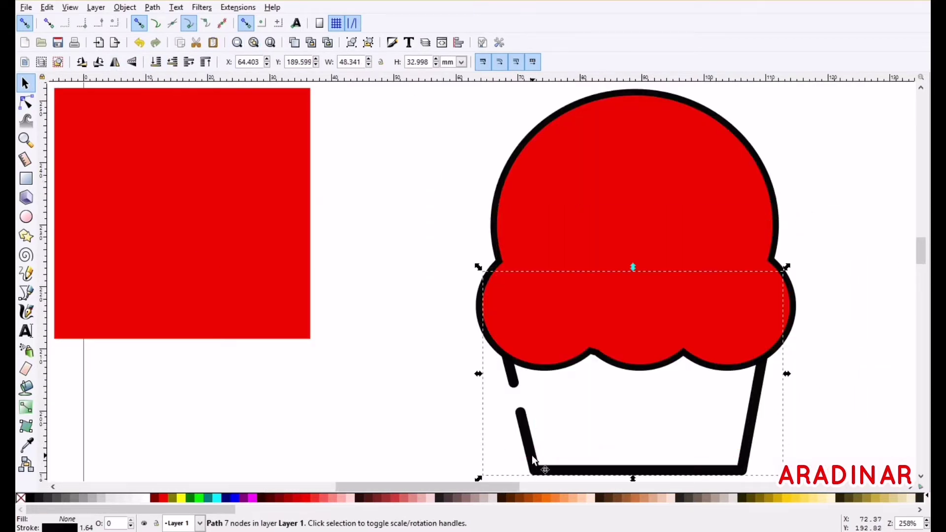
Bring a duplicate of the cup outline to the front and give it a red fill with no stroke
{"action": "key", "text": "Home"}
{"action": "left_click", "coordinate": [163, 498]}
{"action": "left_click", "coordinate": [20, 498], "text": "shift"}
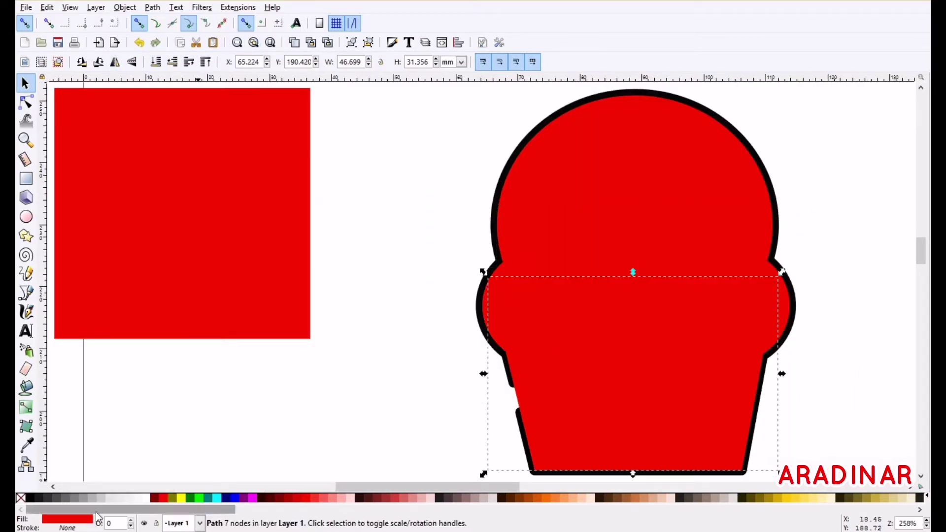
Shrink the red cup fill to about 44.3 by 28.8 mm and send it behind the outlines, nudged slightly right
{"action": "left_click_drag", "start_coordinate": [782, 276], "coordinate": [764, 280]}
{"action": "key", "text": "3"}
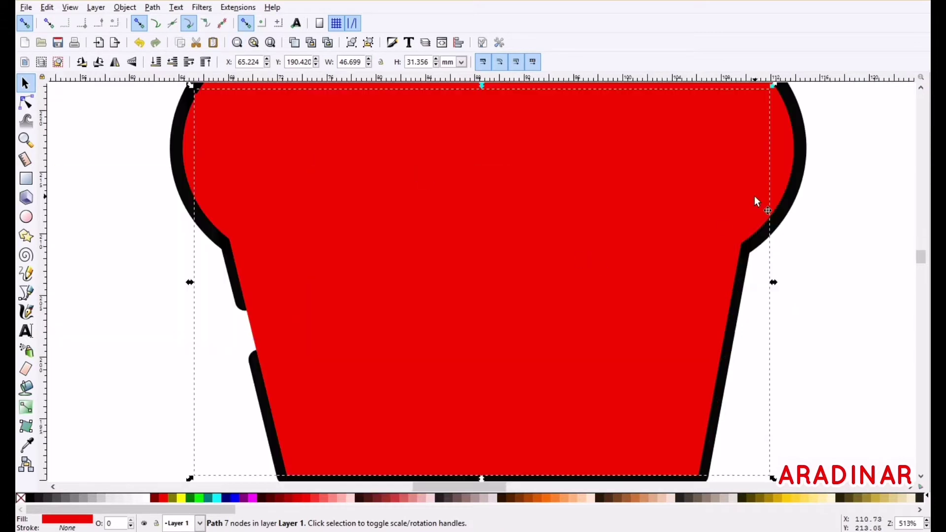
{"action": "left_click_drag", "start_coordinate": [740, 119], "coordinate": [773, 116]}
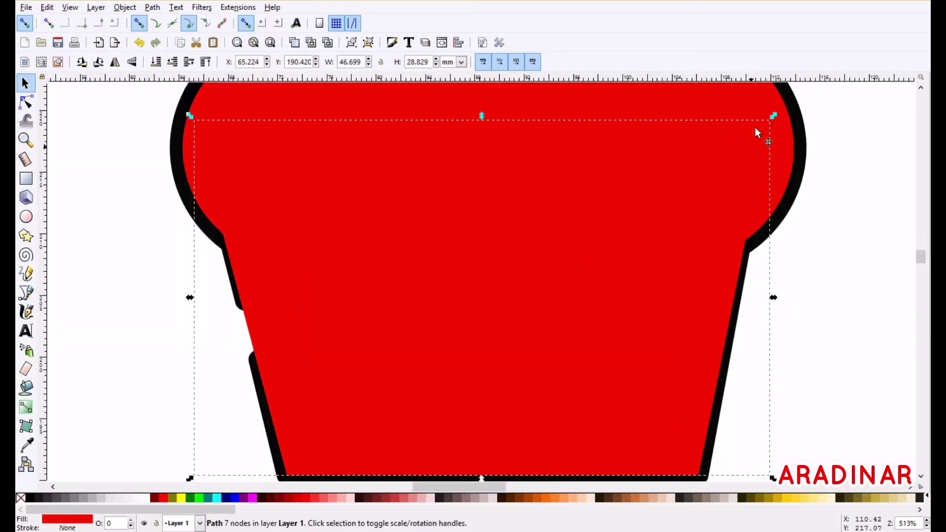
{"action": "left_click_drag", "start_coordinate": [773, 298], "coordinate": [743, 299]}
{"action": "left_click", "coordinate": [156, 63]}
{"action": "key", "text": "Right"}
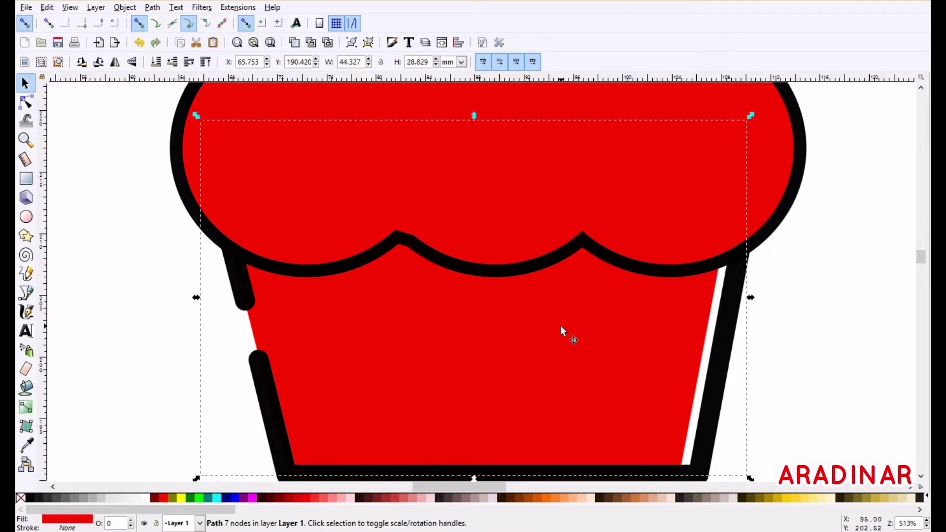
Set the stroke width of the cupcake top to 3 mm
{"action": "left_click", "coordinate": [806, 143]}
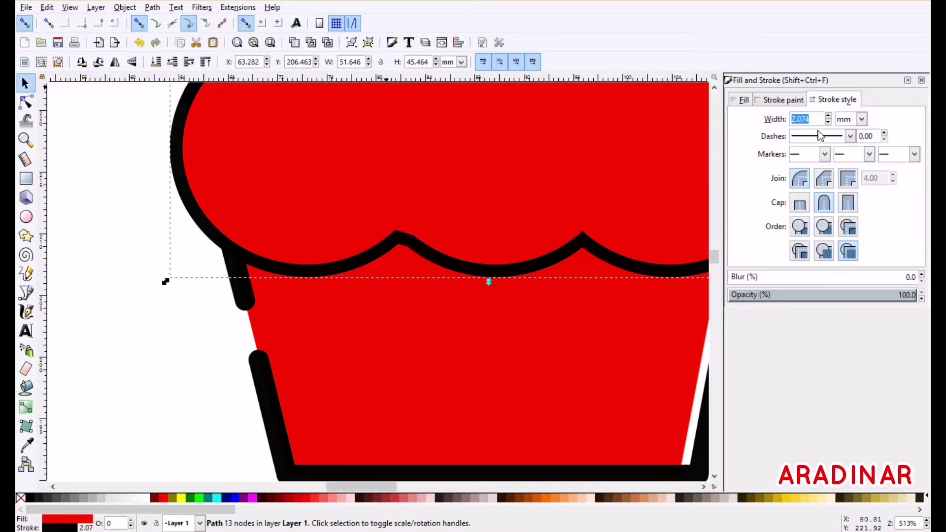
{"action": "double_click", "coordinate": [815, 120]}
{"action": "type", "text": "0"}
{"action": "key", "text": "Return"}
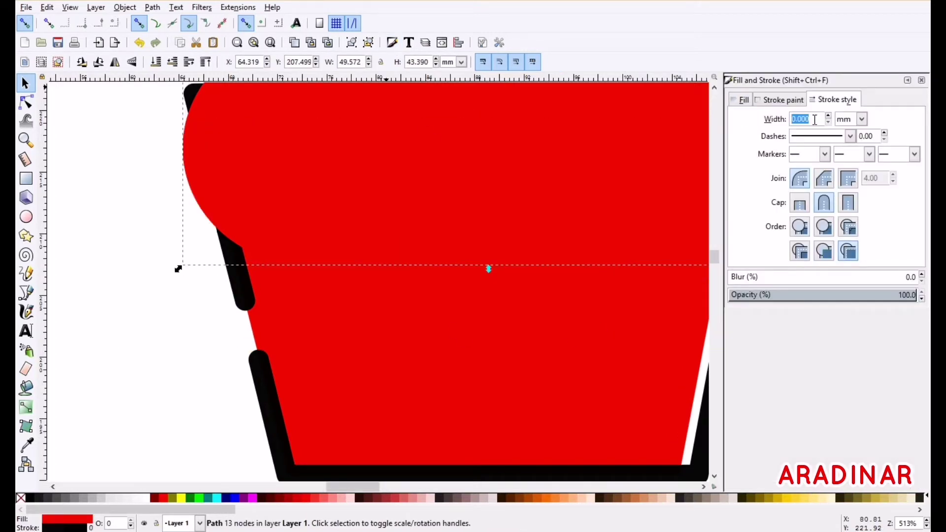
{"action": "key", "text": "Return"}
{"action": "left_click", "coordinate": [922, 80]}
{"action": "left_click", "coordinate": [822, 224]}
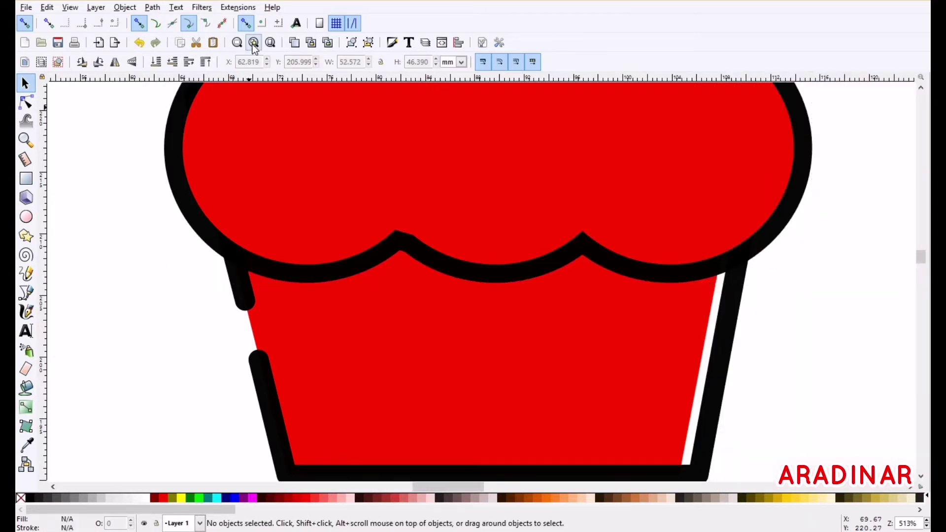
Reshape the plain red square into a brown strip about 8 mm high across the cupcake top's lower right edge
{"action": "left_click", "coordinate": [253, 43]}
{"action": "left_click", "coordinate": [238, 93]}
{"action": "left_click_drag", "start_coordinate": [239, 88], "coordinate": [239, 291]}
{"action": "left_click_drag", "start_coordinate": [195, 325], "coordinate": [829, 335]}
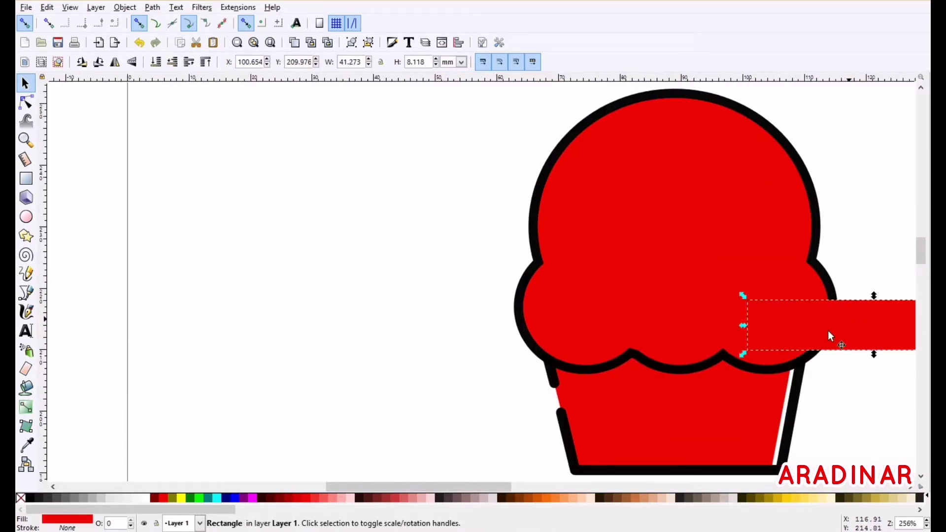
{"action": "left_click", "coordinate": [255, 43]}
{"action": "left_click_drag", "start_coordinate": [730, 325], "coordinate": [601, 314]}
Try to cut the outline of the cupcake top with the brown strip
{"action": "left_click", "coordinate": [538, 231], "text": "shift"}
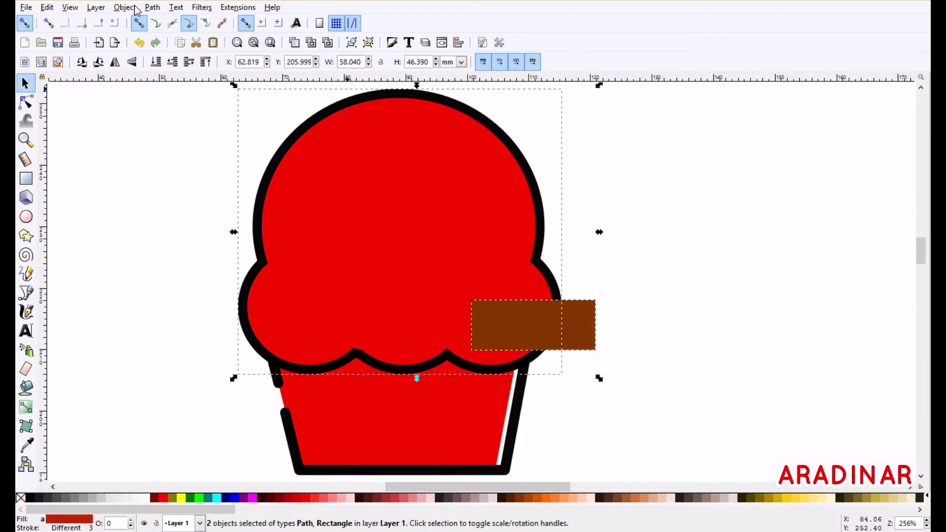
{"action": "left_click", "coordinate": [153, 8]}
{"action": "left_click", "coordinate": [170, 150]}
{"action": "left_click", "coordinate": [669, 297]}
{"action": "left_click", "coordinate": [556, 308]}
{"action": "key", "text": "ctrl+z"}
Place a duplicate of the cupcake top to the right of the cupcake
{"action": "left_click", "coordinate": [372, 249]}
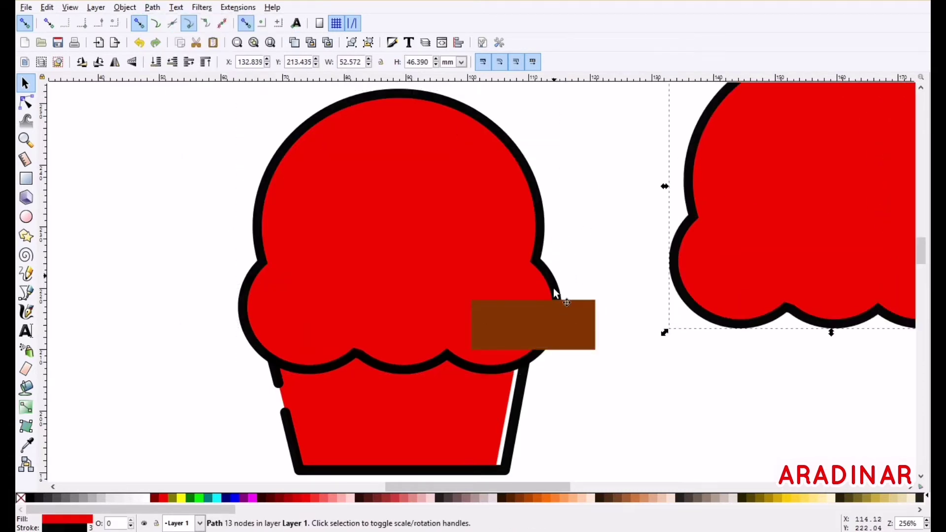
Try to remove the fills of the cupcake top and brown strip and cut the top's outline with the strip
{"action": "left_click", "coordinate": [565, 305], "text": "shift"}
{"action": "right_click", "coordinate": [79, 523]}
{"action": "left_click", "coordinate": [95, 518]}
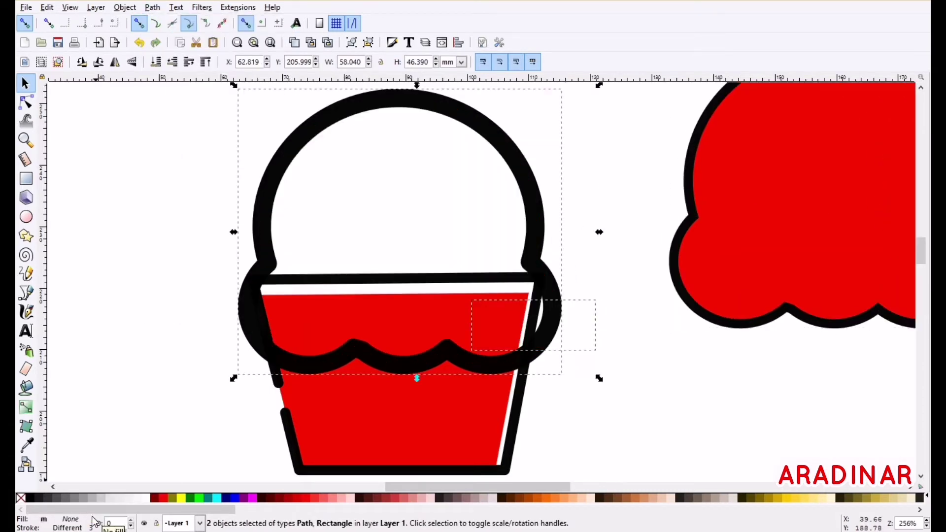
{"action": "left_click", "coordinate": [157, 7]}
{"action": "left_click", "coordinate": [170, 150]}
{"action": "left_click", "coordinate": [578, 389]}
{"action": "key", "text": "ctrl+z"}
{"action": "key", "text": "ctrl+z"}
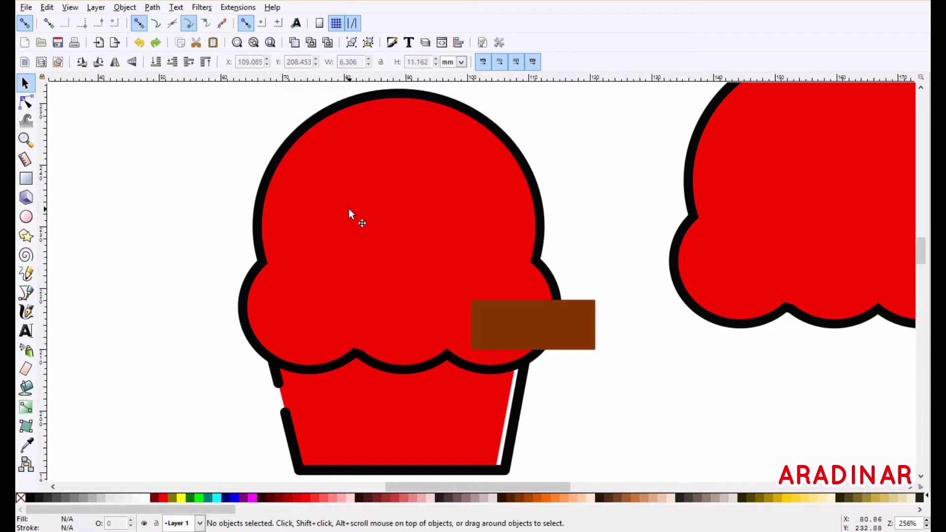
Remove the cupcake top's red fill and reduce the brown strip to about 6 mm high, shifted outward over the lower right lobe
{"action": "left_click", "coordinate": [349, 208]}
{"action": "left_click", "coordinate": [100, 514]}
{"action": "left_click_drag", "start_coordinate": [569, 330], "coordinate": [604, 328]}
{"action": "left_click_drag", "start_coordinate": [566, 292], "coordinate": [564, 304]}
Try to cut the unfilled cupcake top outline at its lower right lobe using the narrowed brown strip
{"action": "left_click", "coordinate": [543, 238]}
{"action": "left_click", "coordinate": [152, 7]}
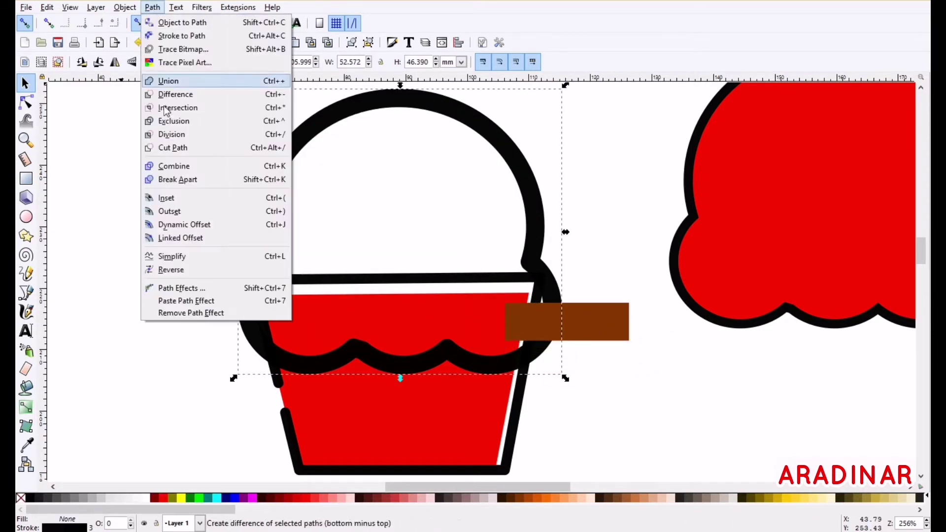
{"action": "left_click", "coordinate": [175, 148]}
{"action": "left_click", "coordinate": [596, 326]}
{"action": "left_click", "coordinate": [538, 237], "text": "shift"}
{"action": "left_click", "coordinate": [154, 7]}
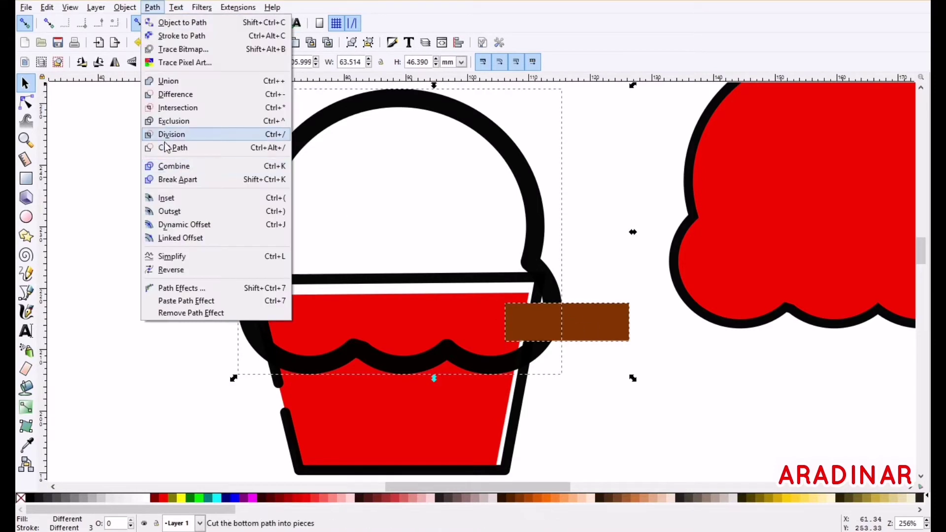
{"action": "left_click", "coordinate": [164, 147]}
{"action": "key", "text": "ctrl+z"}
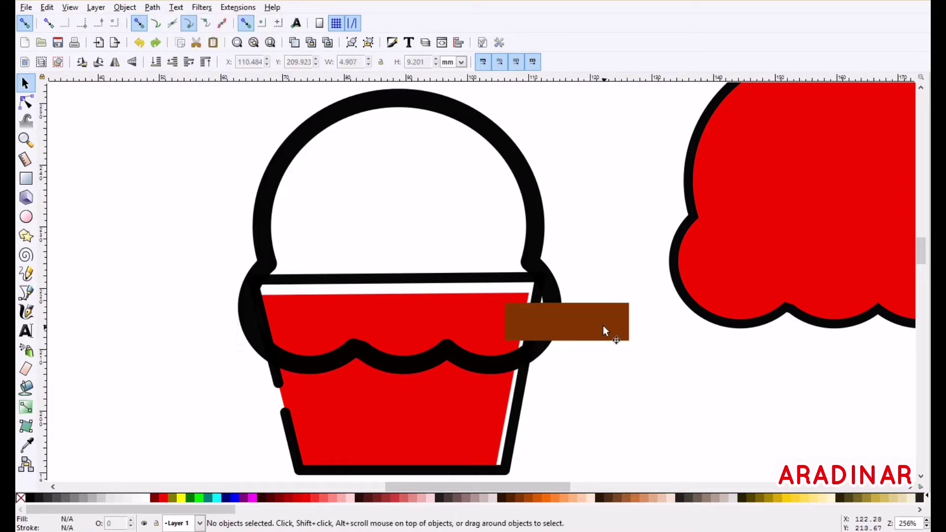
Rotate the brown strip clockwise so it slants across the lower right lobe of the cupcake top
{"action": "left_click", "coordinate": [603, 326]}
{"action": "left_click", "coordinate": [603, 325]}
{"action": "left_click_drag", "start_coordinate": [633, 299], "coordinate": [631, 327]}
{"action": "left_click_drag", "start_coordinate": [595, 335], "coordinate": [607, 349]}
Try to cut the cupcake top's lower right lobe with the slanted brown strip
{"action": "left_click", "coordinate": [439, 196], "text": "shift"}
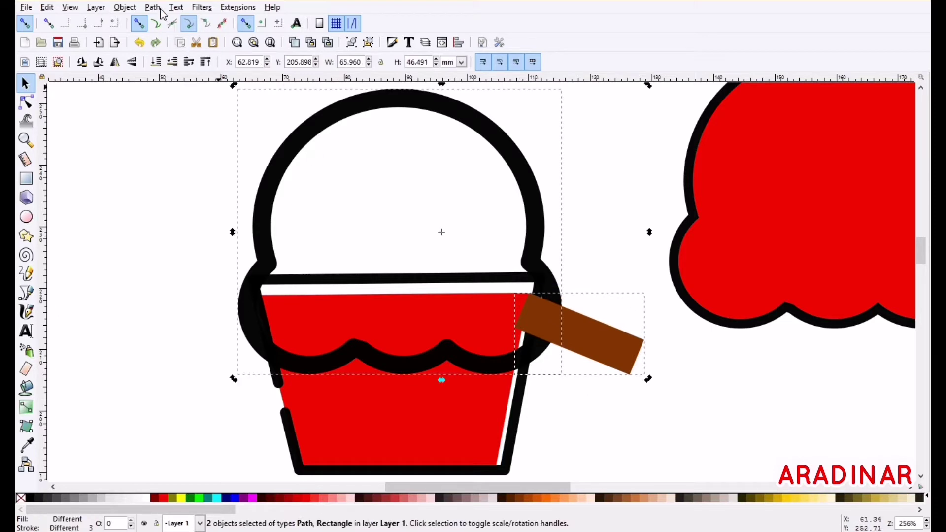
{"action": "left_click", "coordinate": [152, 7]}
{"action": "left_click", "coordinate": [195, 144]}
{"action": "key", "text": "ctrl+z"}
Cut the upper right of the cupcake top's outline with the slanted brown strip and delete the severed segment
{"action": "left_click_drag", "start_coordinate": [575, 337], "coordinate": [536, 196]}
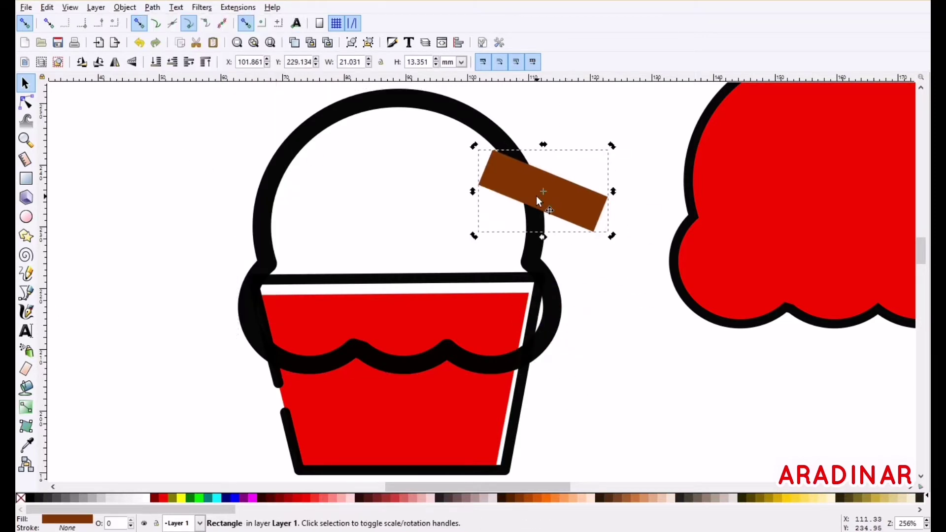
{"action": "left_click", "coordinate": [352, 99], "text": "shift"}
{"action": "left_click", "coordinate": [152, 7]}
{"action": "left_click", "coordinate": [170, 114]}
{"action": "left_click", "coordinate": [528, 187]}
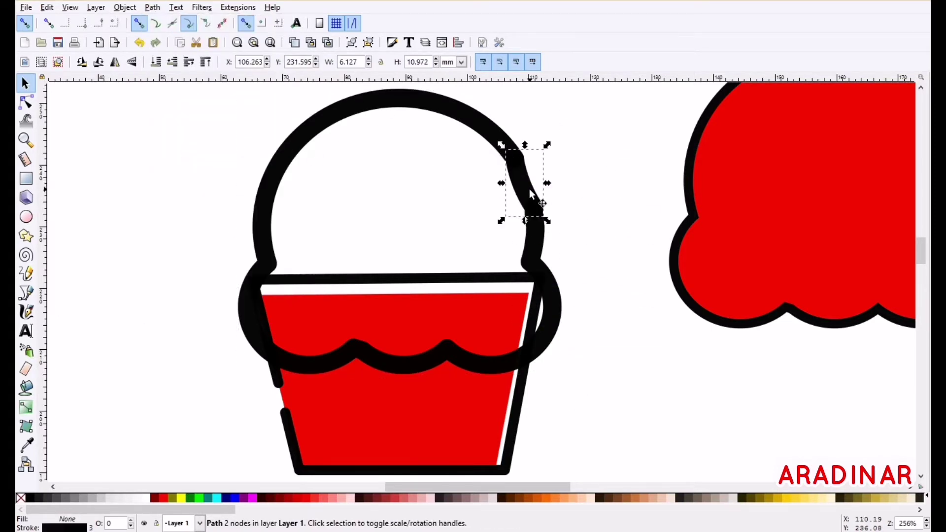
{"action": "key", "text": "Delete"}
Move the red duplicate, without a stroke, onto the cupcake top and stack it behind the top's outline but above the cup
{"action": "mouse_move", "coordinate": [753, 296]}
{"action": "left_mouse_down"}
{"action": "mouse_move", "coordinate": [340, 304]}
{"action": "mouse_move", "coordinate": [363, 303]}
{"action": "left_mouse_up"}
{"action": "right_click", "coordinate": [60, 527]}
{"action": "left_click", "coordinate": [79, 525]}
{"action": "left_click", "coordinate": [156, 63]}
{"action": "left_click", "coordinate": [188, 63]}
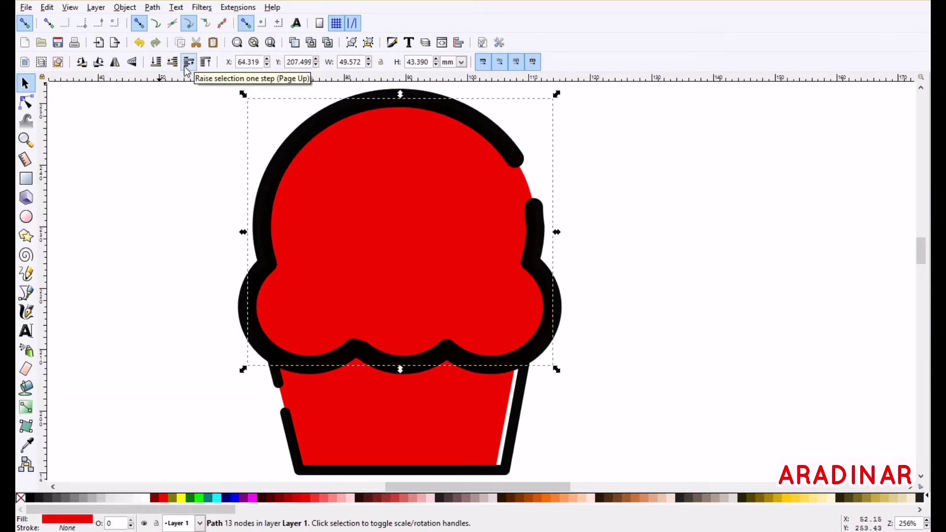
Try a 2 mm stroke width on the cupcake top's outline and restore it to 3 mm
{"action": "left_click", "coordinate": [560, 327]}
{"action": "key", "text": "ctrl+shift+f"}
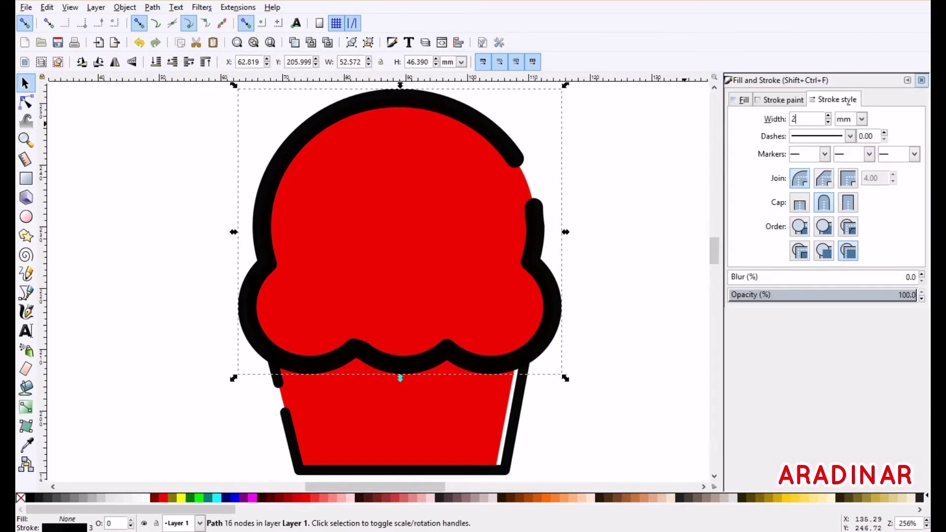
{"action": "type", "text": "2"}
{"action": "key", "text": "Return"}
{"action": "triple_click", "coordinate": [806, 119]}
{"action": "type", "text": "3"}
{"action": "key", "text": "Return"}
{"action": "left_click", "coordinate": [921, 80]}
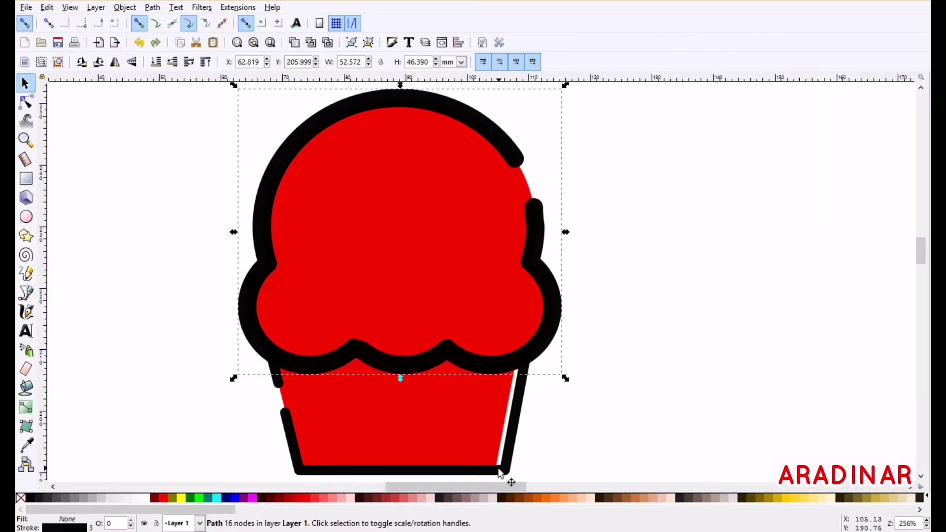
Set the stroke width of the cup's outline to 3 mm
{"action": "left_click", "coordinate": [499, 469]}
{"action": "left_click", "coordinate": [393, 42]}
{"action": "triple_click", "coordinate": [806, 119]}
{"action": "type", "text": "3"}
{"action": "key", "text": "Return"}
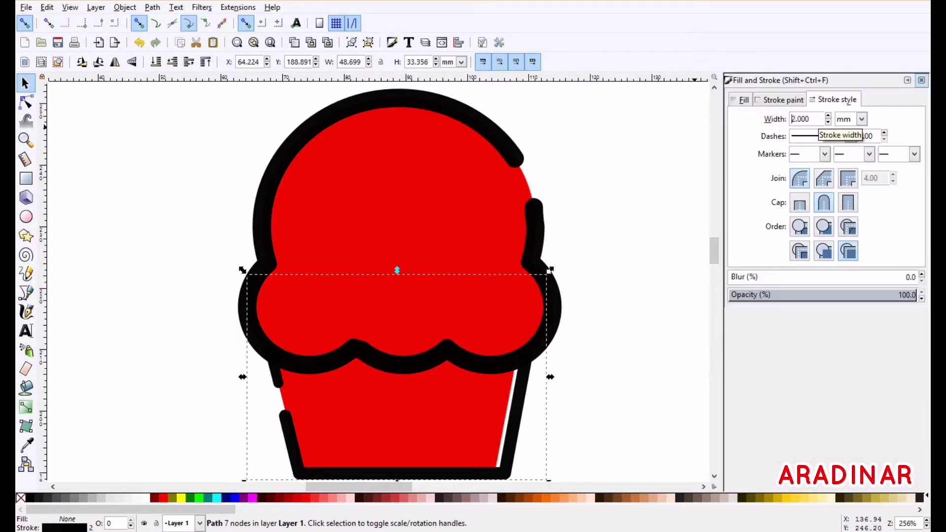
{"action": "left_click", "coordinate": [921, 80]}
Delete the short outline piece at the cup's upper left and remove the cup's red fill
{"action": "left_click", "coordinate": [276, 379]}
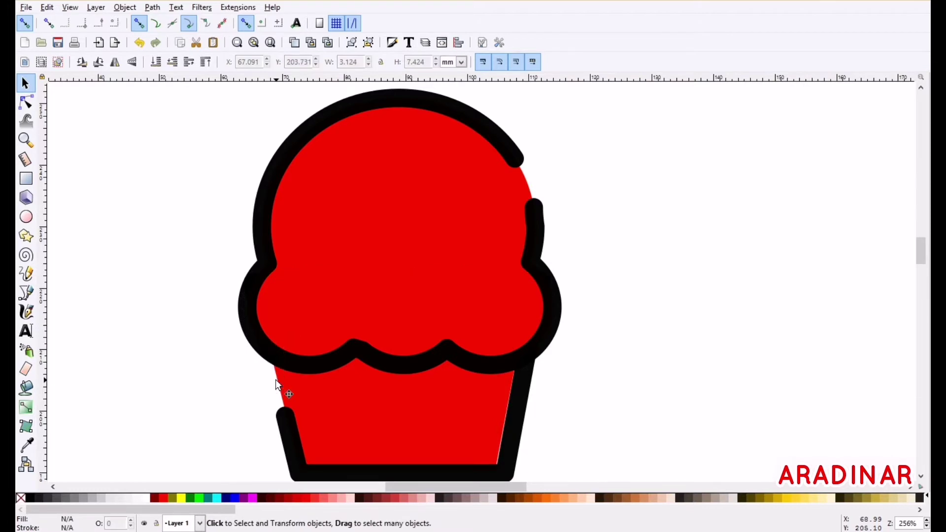
{"action": "scroll", "coordinate": [399, 424], "scroll_direction": "down", "scroll_amount": 2}
{"action": "left_click", "coordinate": [401, 312]}
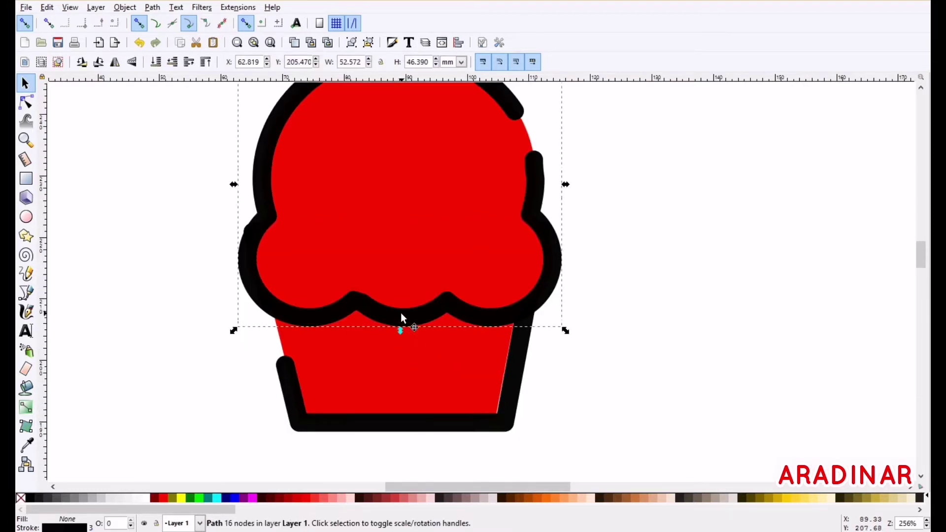
{"action": "left_click", "coordinate": [586, 395]}
{"action": "scroll", "coordinate": [586, 394], "scroll_direction": "up", "scroll_amount": 1}
{"action": "left_click", "coordinate": [390, 405]}
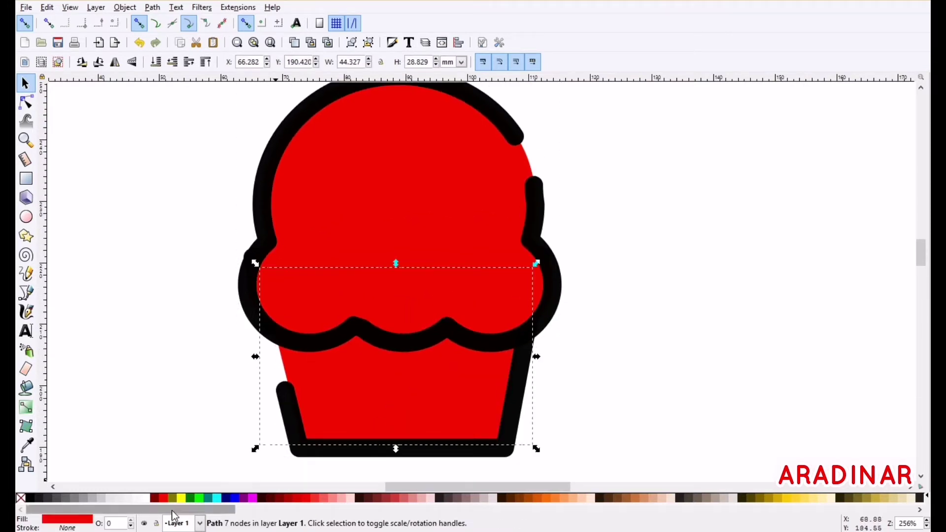
{"action": "left_click", "coordinate": [20, 498]}
Resize the cup outline to about 48 by 33 mm, moving the cupcake top's outline aside and back into place
{"action": "left_click", "coordinate": [253, 259]}
{"action": "left_click_drag", "start_coordinate": [253, 259], "coordinate": [307, 251]}
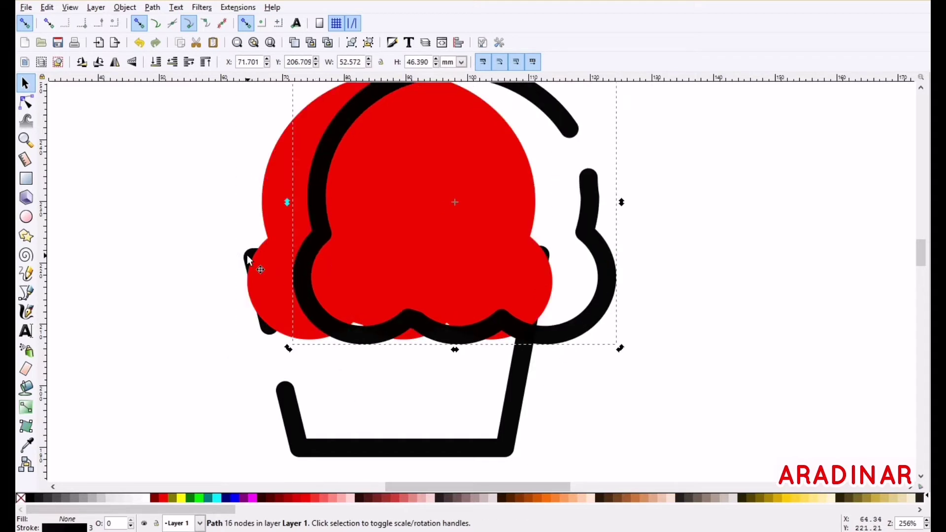
{"action": "left_click", "coordinate": [247, 255]}
{"action": "left_click_drag", "start_coordinate": [395, 240], "coordinate": [392, 257]}
{"action": "left_click_drag", "start_coordinate": [242, 355], "coordinate": [279, 363]}
{"action": "left_click_drag", "start_coordinate": [466, 331], "coordinate": [410, 334]}
Nudge the cup outline to the left and adjust its upper left node behind the cupcake top
{"action": "left_click", "coordinate": [510, 402]}
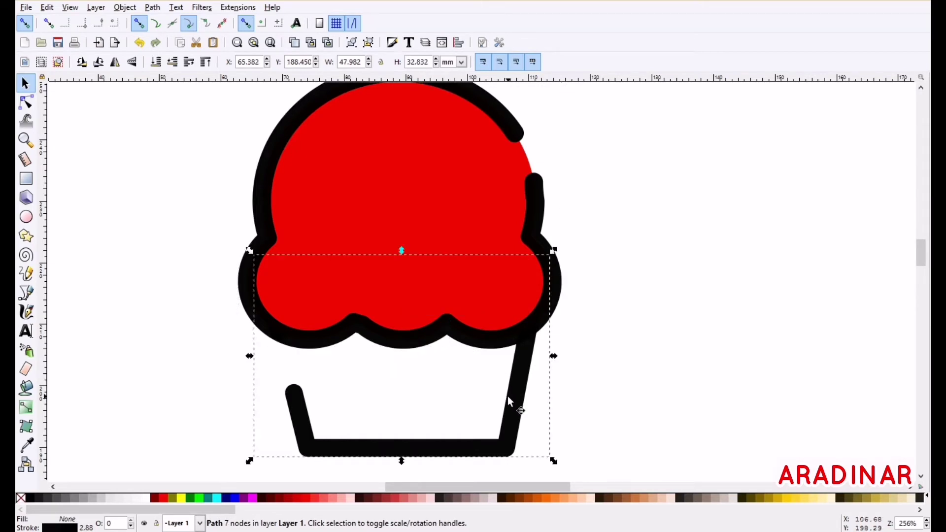
{"action": "key", "text": "Left"}
{"action": "key", "text": "Down"}
{"action": "key", "text": "Up"}
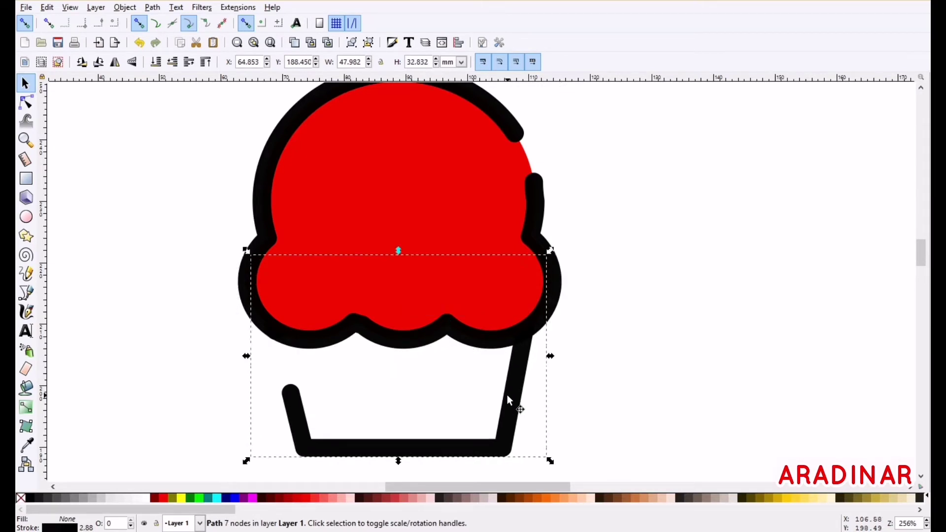
{"action": "left_click", "coordinate": [26, 102]}
{"action": "left_click_drag", "start_coordinate": [275, 331], "coordinate": [277, 328]}
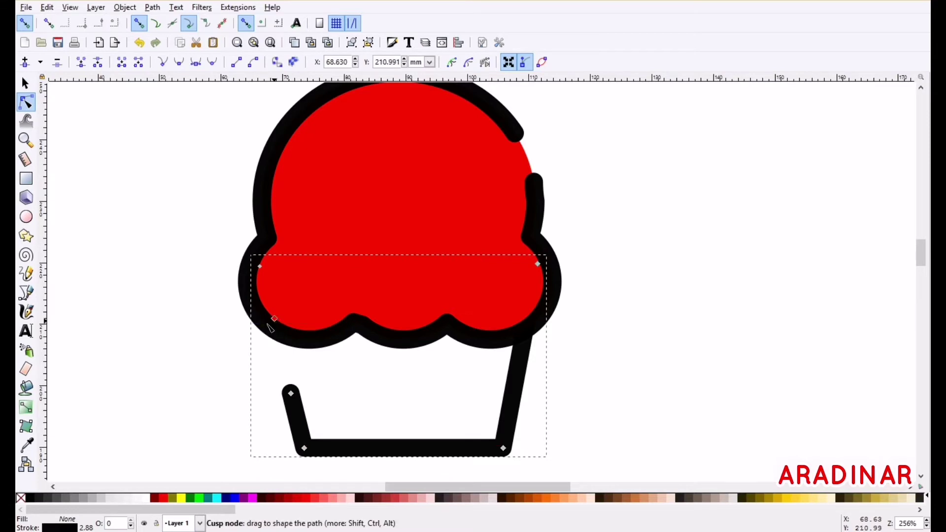
{"action": "left_click", "coordinate": [110, 297]}
{"action": "left_click", "coordinate": [110, 297]}
Fill the red cupcake top shape with yellow (#FFFF00)
{"action": "left_click", "coordinate": [296, 281]}
{"action": "left_click", "coordinate": [26, 84]}
{"action": "left_click", "coordinate": [182, 498]}
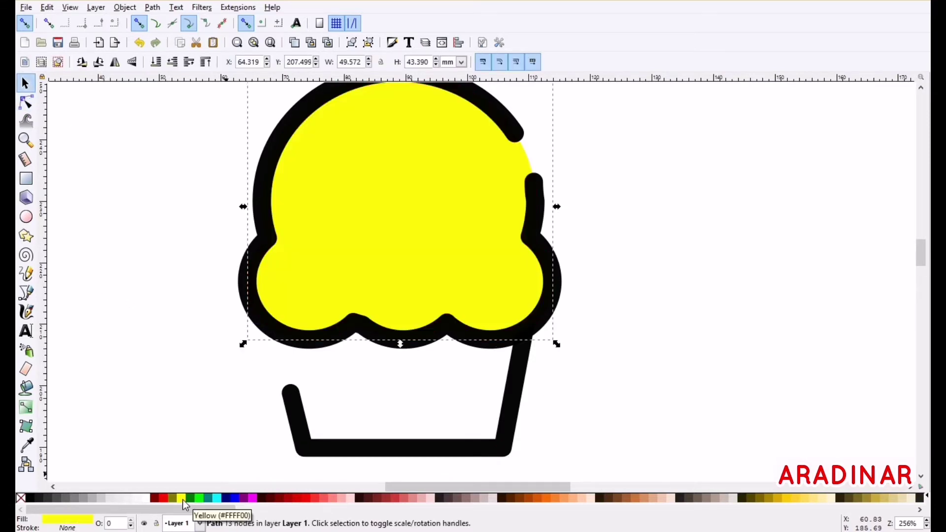
{"action": "left_click", "coordinate": [794, 500]}
{"action": "left_click", "coordinate": [181, 499]}
{"action": "key", "text": "Escape"}
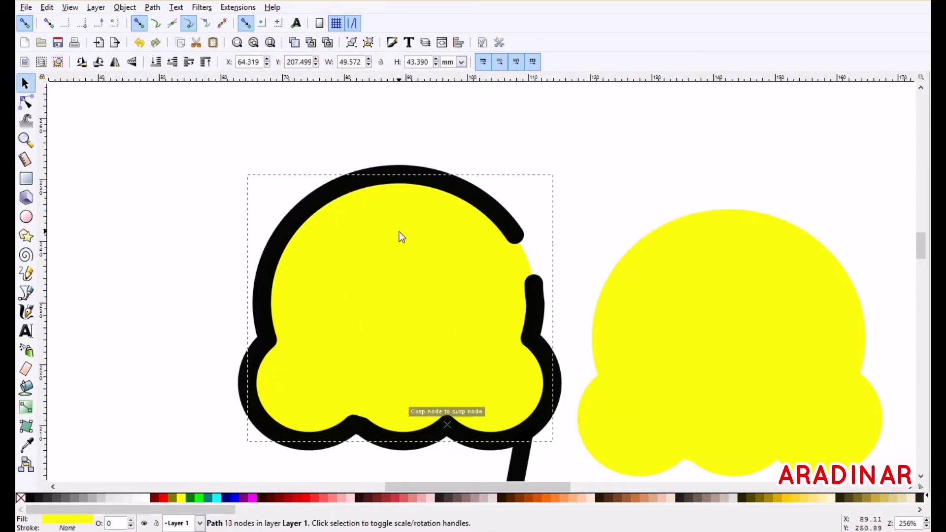
Set the heights of the yellow cupcake top shape and its black outline to 40 mm
{"action": "triple_click", "coordinate": [418, 62]}
{"action": "type", "text": "40"}
{"action": "key", "text": "Return"}
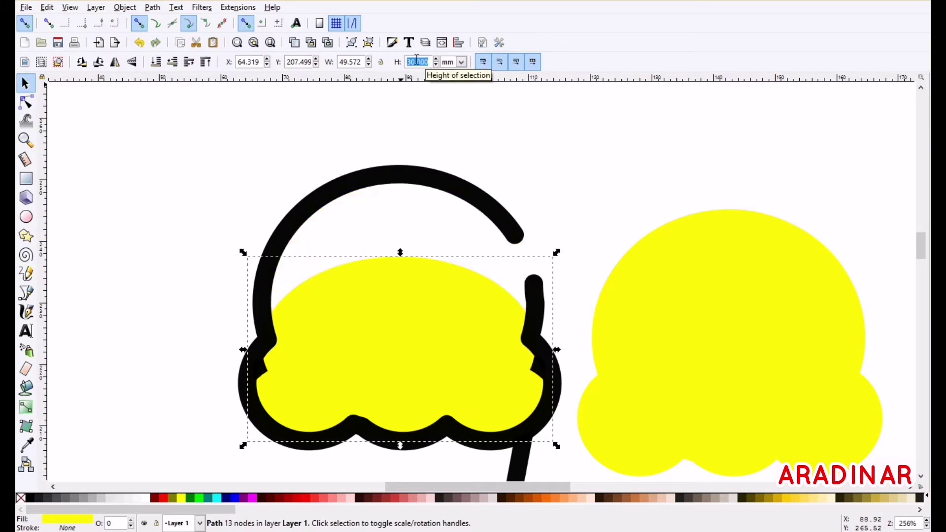
{"action": "left_click", "coordinate": [405, 179]}
{"action": "triple_click", "coordinate": [417, 62]}
{"action": "type", "text": "40"}
{"action": "key", "text": "Return"}
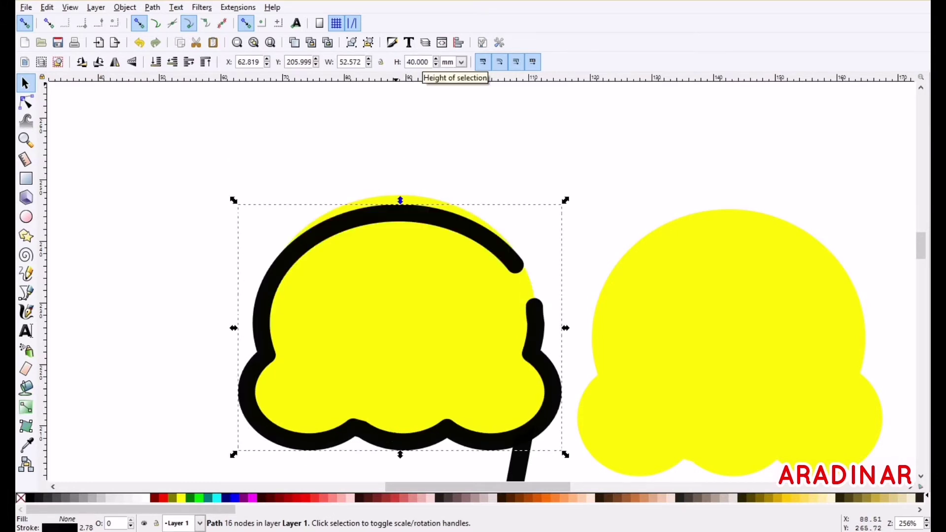
Set the height of the yellow cupcake top shape to 39 mm
{"action": "left_click", "coordinate": [382, 290]}
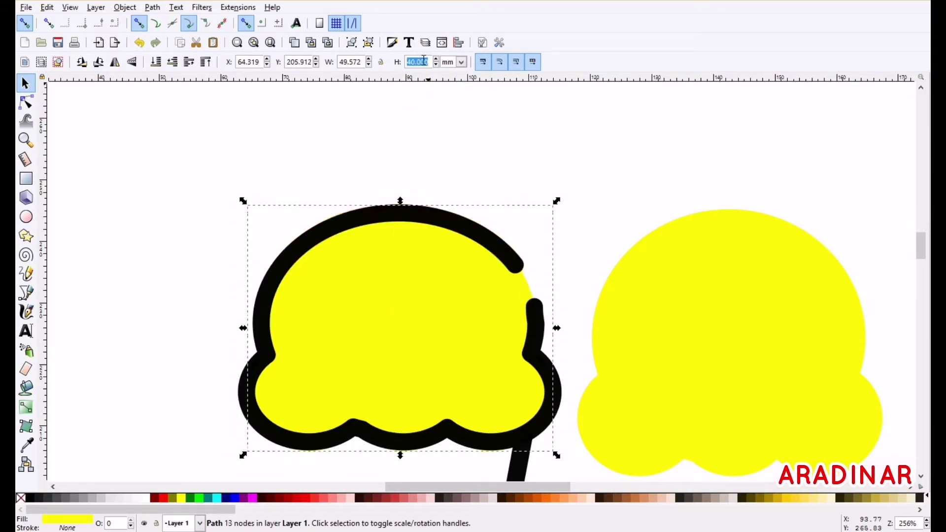
{"action": "type", "text": "39"}
{"action": "key", "text": "Return"}
{"action": "left_click", "coordinate": [132, 259]}
{"action": "scroll", "coordinate": [132, 259], "scroll_direction": "down", "scroll_amount": 3}
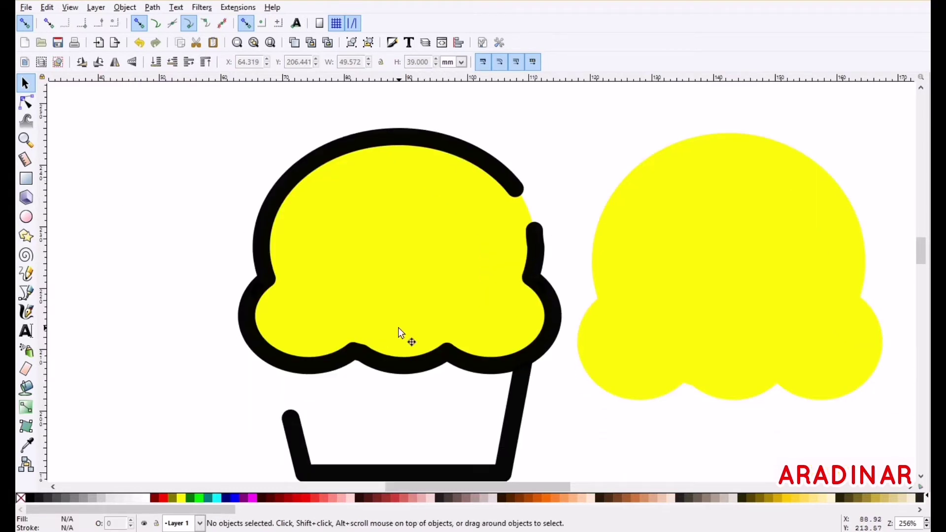
Replace the separate yellow shape beside the cupcake with a copy of the resized yellow top
{"action": "left_click", "coordinate": [770, 318]}
{"action": "key", "text": "Delete"}
{"action": "left_click", "coordinate": [371, 287]}
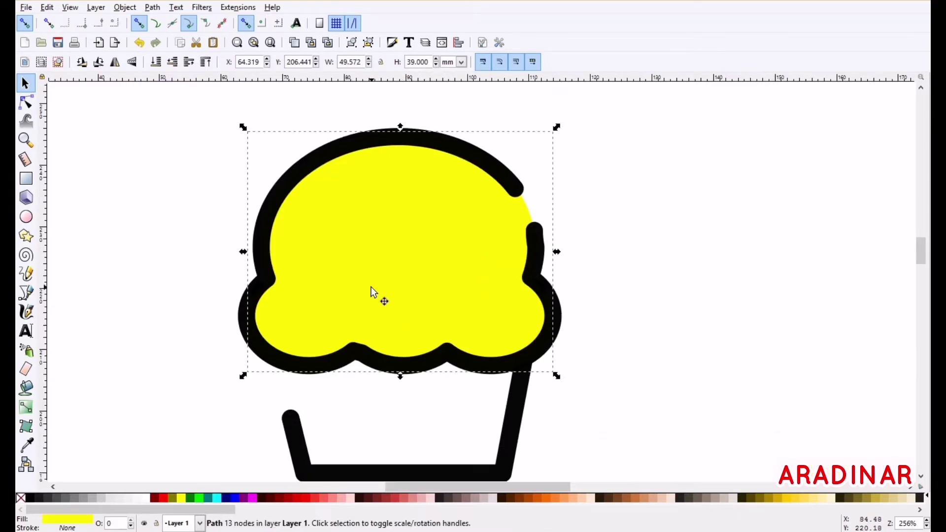
{"action": "left_click_drag", "start_coordinate": [372, 291], "coordinate": [701, 286]}
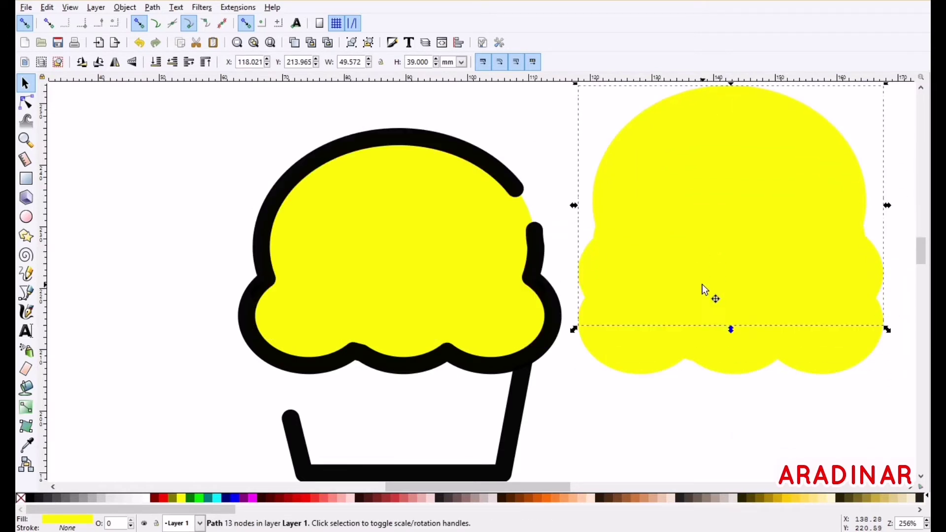
Duplicate the yellow copy in brown, offset it upward and resize it to about 53 by 36 mm
{"action": "key", "text": "ctrl+d"}
{"action": "key", "text": "Up"}
{"action": "key", "text": "Up"}
{"action": "left_click", "coordinate": [531, 498]}
{"action": "left_click_drag", "start_coordinate": [731, 88], "coordinate": [731, 107]}
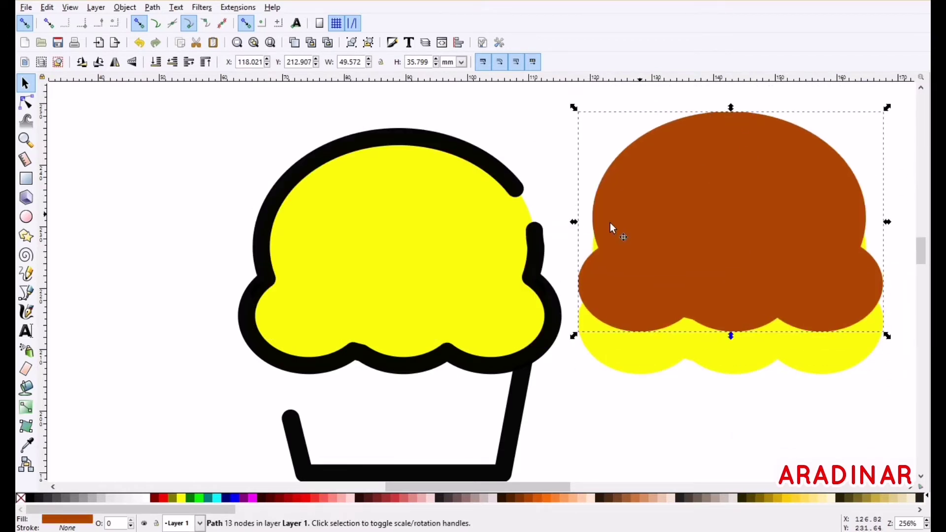
{"action": "left_click_drag", "start_coordinate": [575, 222], "coordinate": [564, 222]}
{"action": "left_click_drag", "start_coordinate": [887, 222], "coordinate": [901, 223]}
{"action": "key", "text": "Down"}
{"action": "key", "text": "Down"}
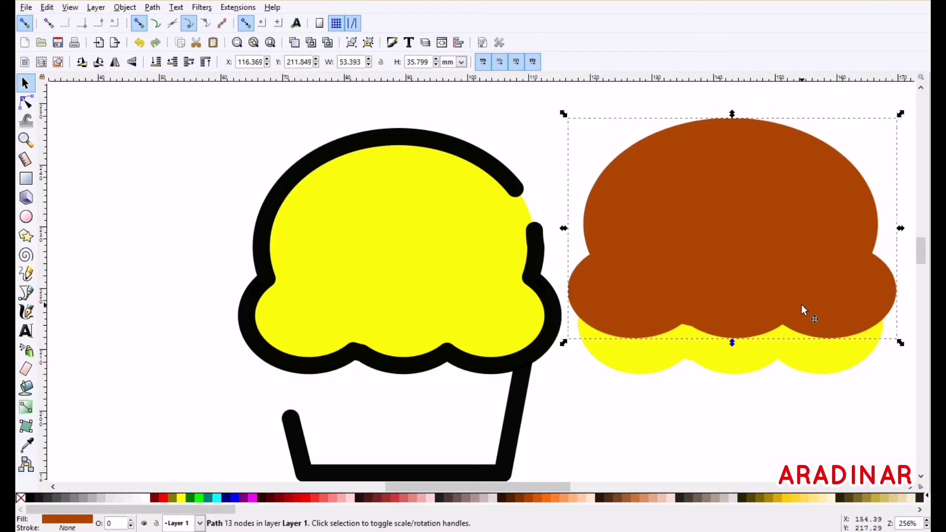
Subtract the brown shape from the yellow copy and place the remaining scalloped band in darker yellow along the cupcake top's lower edge
{"action": "left_click", "coordinate": [788, 348], "text": "shift"}
{"action": "left_click", "coordinate": [152, 8]}
{"action": "left_click", "coordinate": [170, 94]}
{"action": "left_click_drag", "start_coordinate": [681, 347], "coordinate": [349, 340]}
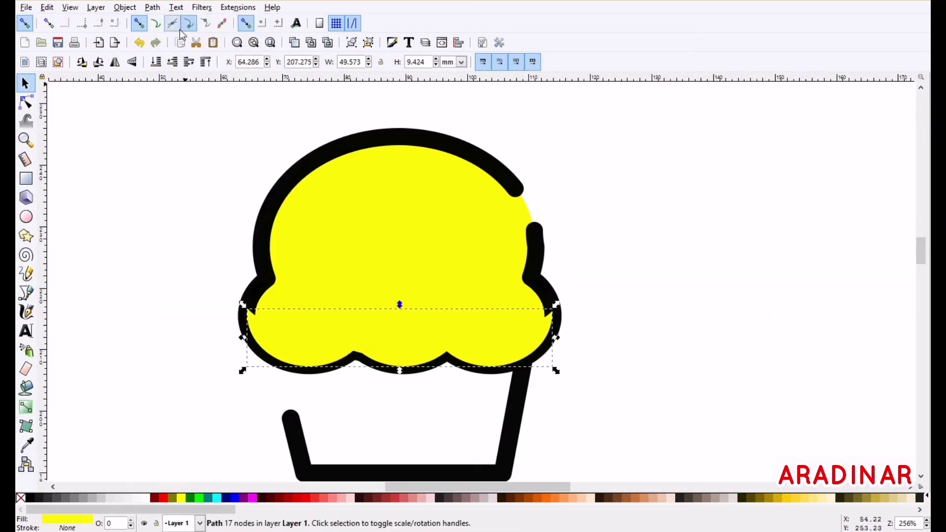
{"action": "left_click", "coordinate": [785, 498]}
Draw a short vertical line in the middle of the yellow top and a slanted line about 10 mm long to its left
{"action": "key", "text": "b"}
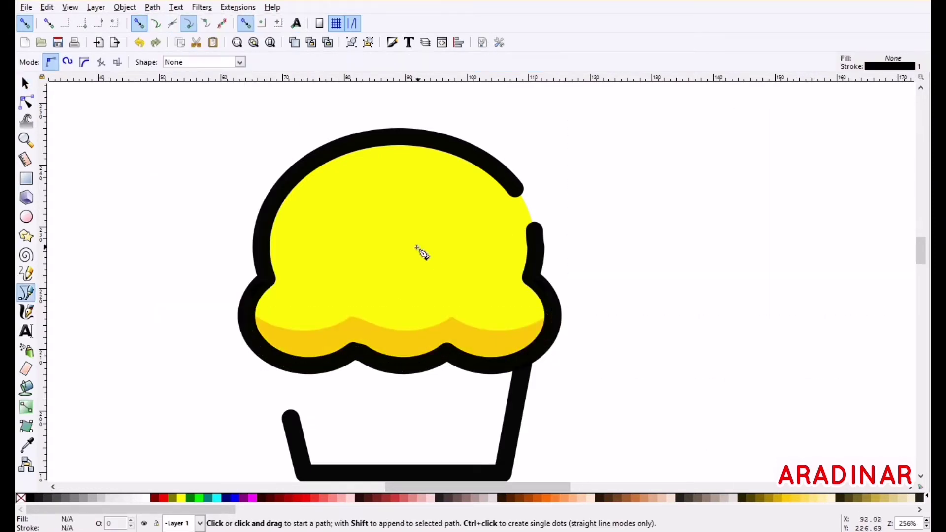
{"action": "left_click", "coordinate": [401, 222]}
{"action": "double_click", "coordinate": [402, 280]}
{"action": "left_click", "coordinate": [349, 224]}
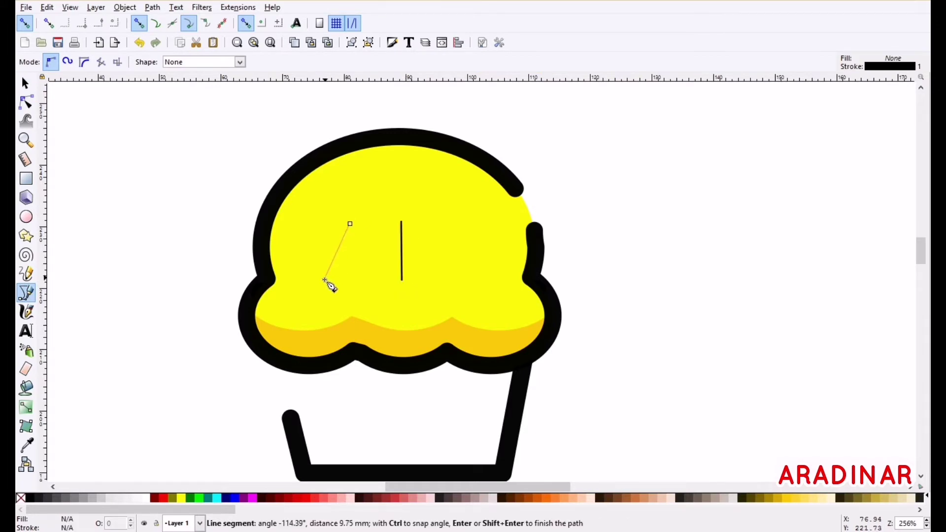
{"action": "double_click", "coordinate": [324, 280]}
Bend the slanted line into a curve bulging toward the upper left
{"action": "left_click", "coordinate": [26, 83]}
{"action": "left_click", "coordinate": [26, 103]}
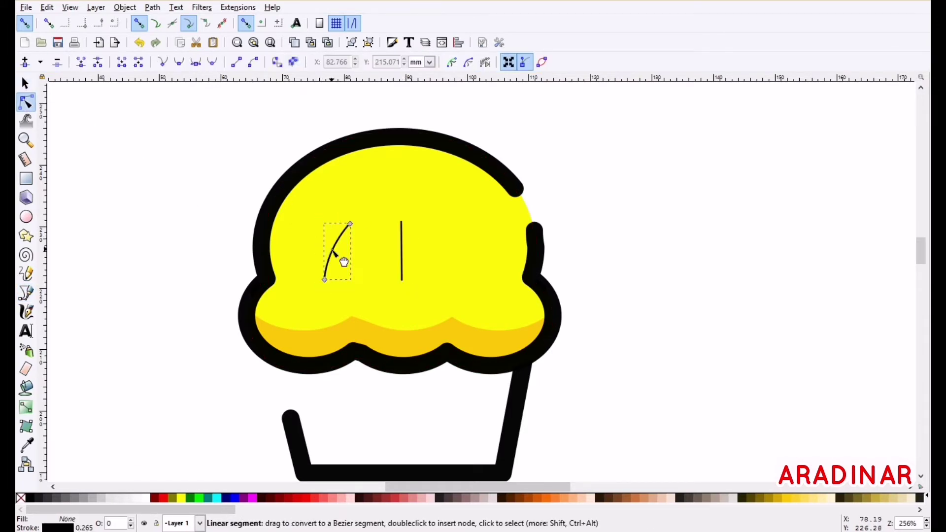
{"action": "left_click_drag", "start_coordinate": [333, 251], "coordinate": [331, 247]}
Give the curved line a 2 mm stroke with a round join and round caps
{"action": "left_click", "coordinate": [28, 85]}
{"action": "left_click", "coordinate": [392, 43]}
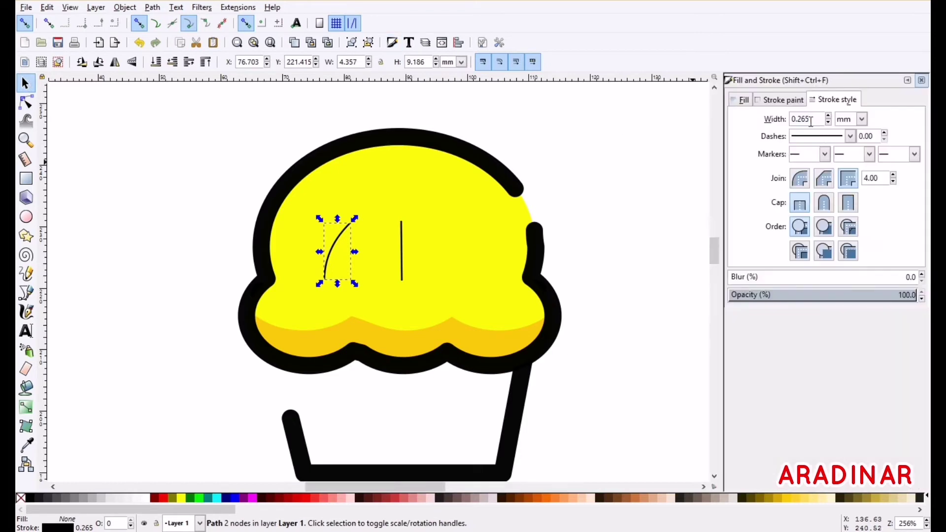
{"action": "double_click", "coordinate": [808, 119]}
{"action": "type", "text": "3"}
{"action": "key", "text": "Return"}
{"action": "left_click", "coordinate": [800, 178]}
{"action": "left_click", "coordinate": [825, 204]}
{"action": "double_click", "coordinate": [803, 120]}
{"action": "type", "text": "2"}
{"action": "key", "text": "Return"}
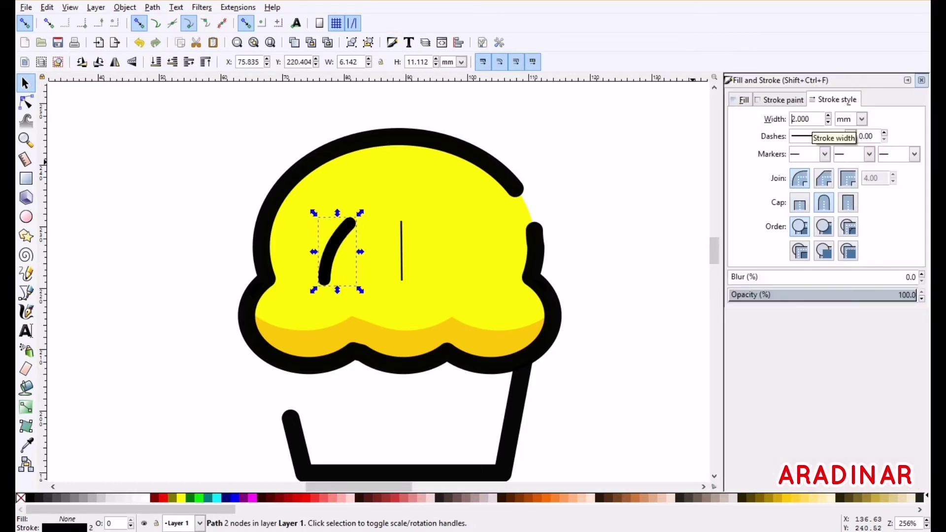
Try stroke widths of 1 mm and 1.5 mm on the curved line, and set it back to 2 mm
{"action": "type", "text": "1"}
{"action": "key", "text": "Return"}
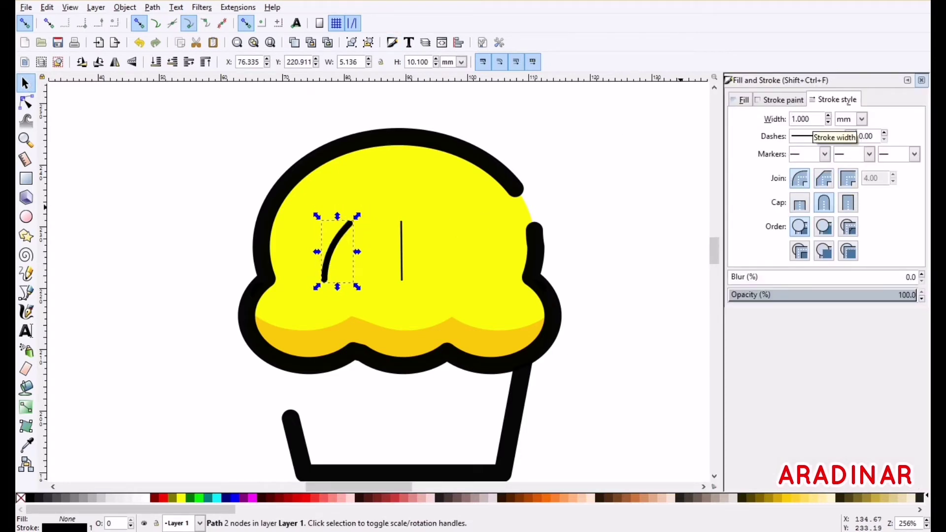
{"action": "type", "text": "1.5"}
{"action": "key", "text": "Return"}
{"action": "type", "text": "2"}
{"action": "key", "text": "Return"}
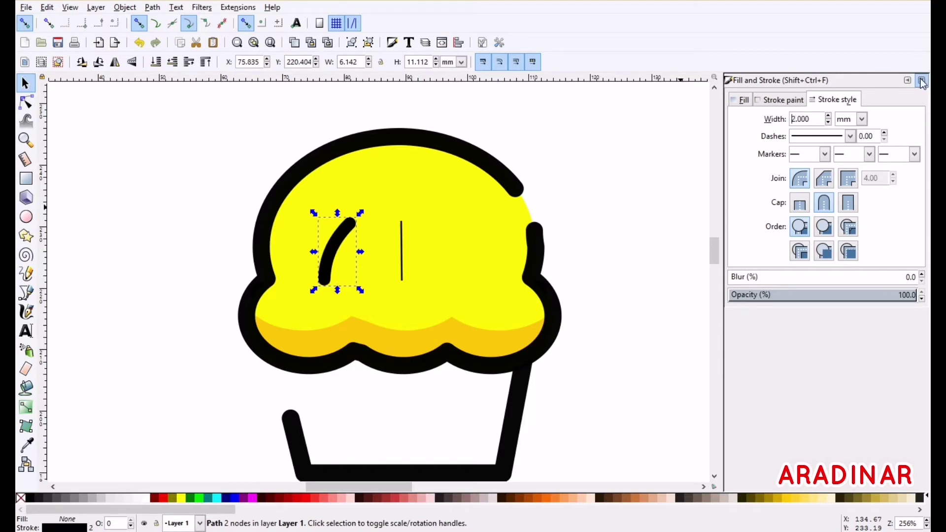
Make the curved line's stroke white and place a horizontally mirrored copy of it on the other side of the yellow top
{"action": "left_click", "coordinate": [922, 80]}
{"action": "left_click", "coordinate": [153, 497], "text": "shift"}
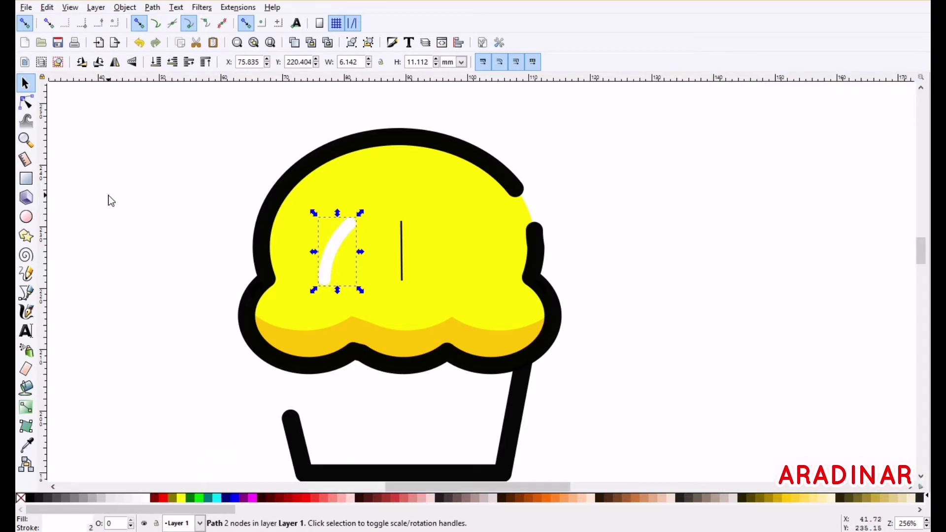
{"action": "key", "text": "ctrl+d"}
{"action": "key", "text": "Right"}
{"action": "key", "text": "Right"}
{"action": "key", "text": "Right"}
{"action": "key", "text": "Right"}
{"action": "key", "text": "Right"}
{"action": "key", "text": "Right"}
{"action": "key", "text": "Right"}
{"action": "key", "text": "Right"}
{"action": "key", "text": "Right"}
{"action": "key", "text": "Right"}
{"action": "key", "text": "Right"}
{"action": "key", "text": "Right"}
{"action": "key", "text": "Right"}
{"action": "key", "text": "Right"}
{"action": "key", "text": "Right"}
{"action": "key", "text": "Right"}
{"action": "key", "text": "Right"}
{"action": "key", "text": "Right"}
{"action": "key", "text": "Right"}
{"action": "key", "text": "Right"}
{"action": "left_click", "coordinate": [115, 62]}
{"action": "key", "text": "Right"}
{"action": "key", "text": "Right"}
{"action": "key", "text": "Right"}
{"action": "key", "text": "Right"}
{"action": "key", "text": "Right"}
{"action": "key", "text": "Right"}
{"action": "key", "text": "Right"}
{"action": "key", "text": "Right"}
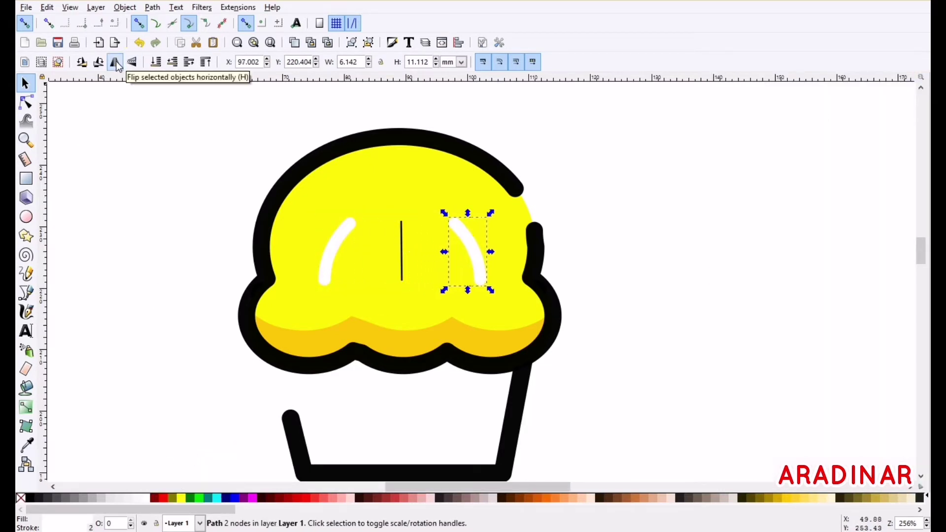
{"action": "key", "text": "Left"}
Give the vertical line in the middle of the yellow top a 2 mm white stroke with round caps
{"action": "left_click", "coordinate": [402, 253]}
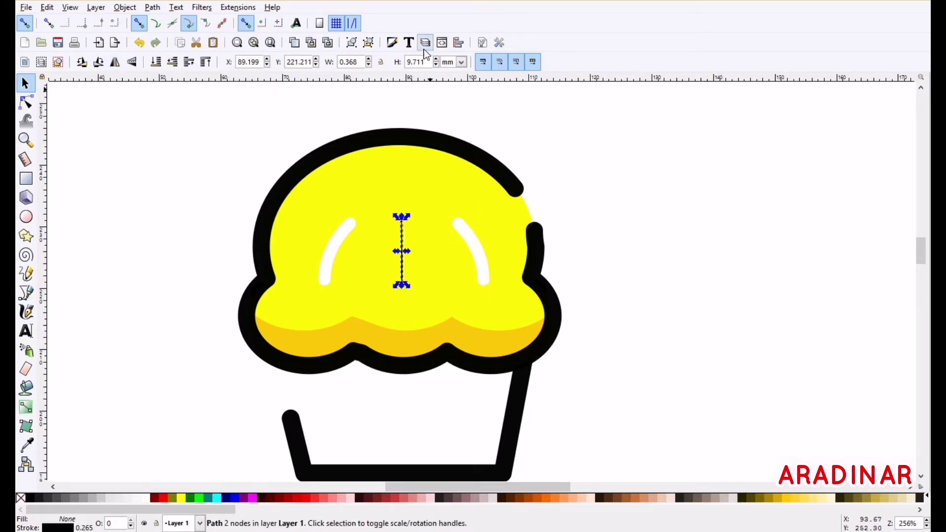
{"action": "left_click", "coordinate": [393, 43]}
{"action": "double_click", "coordinate": [801, 120]}
{"action": "type", "text": "2"}
{"action": "key", "text": "Return"}
{"action": "left_click", "coordinate": [823, 203]}
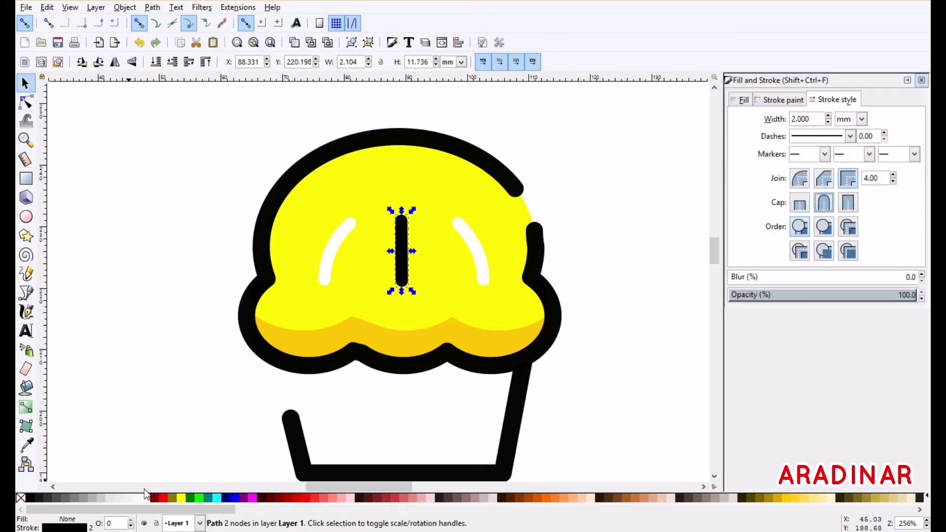
{"action": "right_click", "coordinate": [145, 494]}
{"action": "left_click", "coordinate": [173, 445]}
{"action": "left_click", "coordinate": [594, 379]}
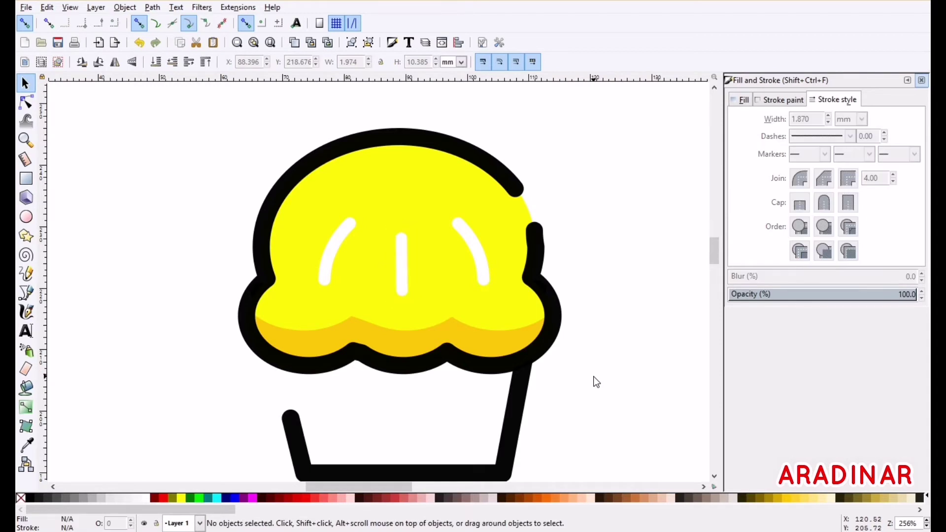
Scale down both white curved lines and the middle vertical line, keeping them near the centre of the yellow top
{"action": "left_click", "coordinate": [480, 265]}
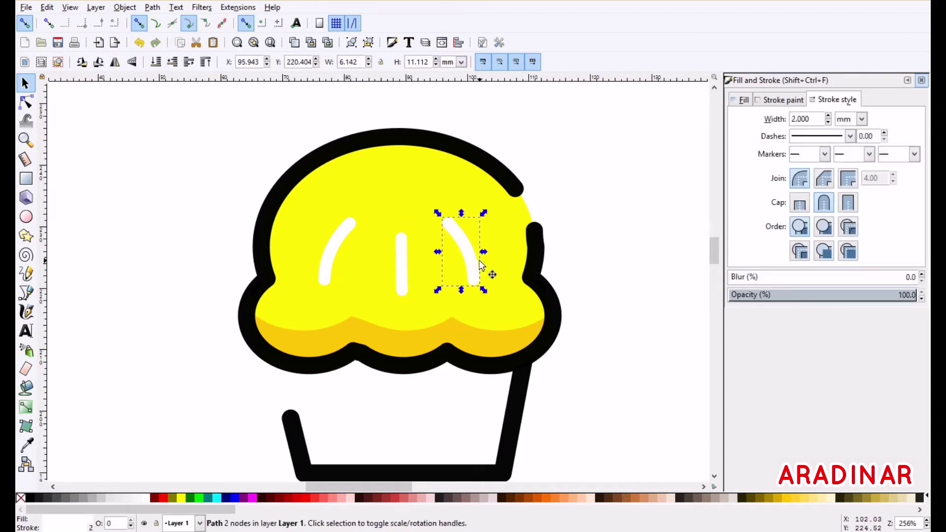
{"action": "left_click", "coordinate": [330, 259]}
{"action": "left_click_drag", "start_coordinate": [382, 213], "coordinate": [369, 233]}
{"action": "left_click", "coordinate": [444, 228]}
{"action": "left_click_drag", "start_coordinate": [429, 213], "coordinate": [402, 246]}
{"action": "left_click", "coordinate": [402, 255]}
{"action": "left_click", "coordinate": [579, 215]}
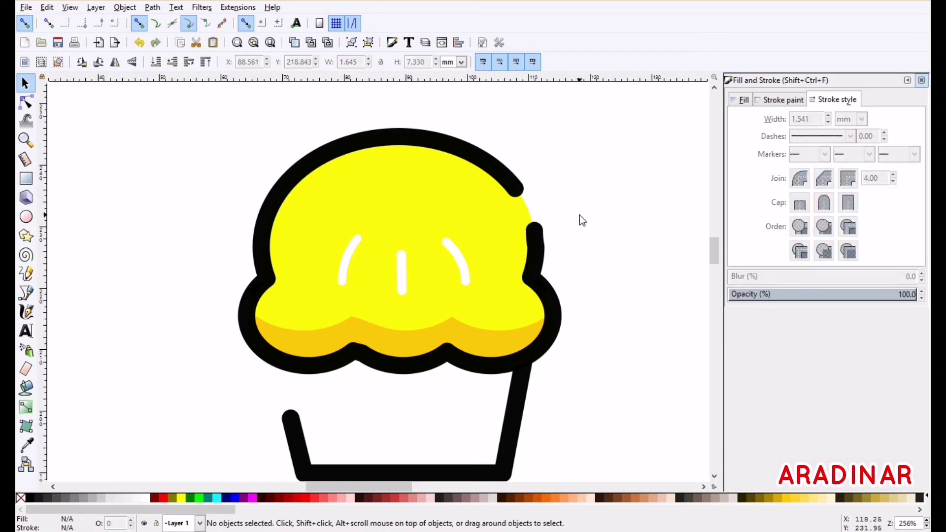
Delete the right curved line and move the left one outward, away from the middle line
{"action": "key", "text": "F12"}
{"action": "left_click", "coordinate": [468, 279]}
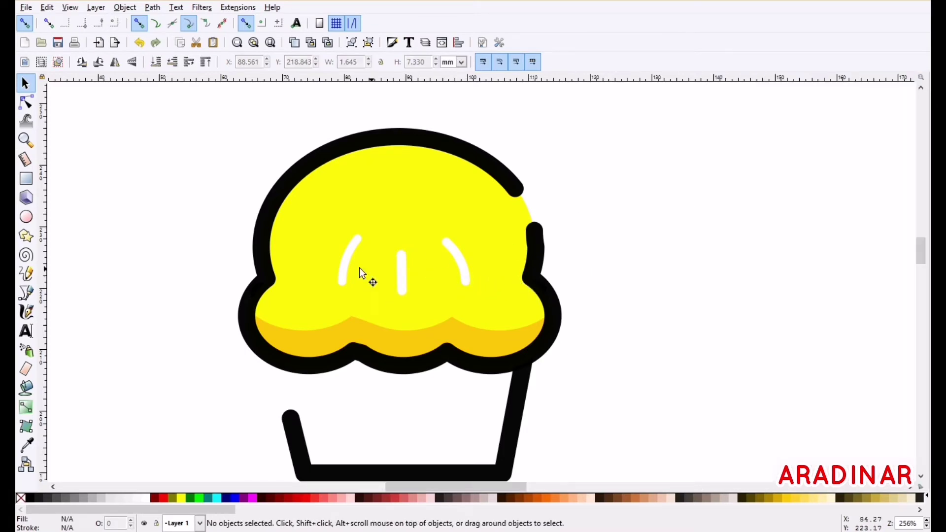
{"action": "key", "text": "Delete"}
{"action": "left_click_drag", "start_coordinate": [343, 274], "coordinate": [321, 273]}
Duplicate the left curved line, mirror the copy horizontally and place it on the right side of the yellow top
{"action": "key", "text": "ctrl+d"}
{"action": "key", "text": "Right"}
{"action": "key", "text": "Right"}
{"action": "key", "text": "Right"}
{"action": "key", "text": "Right"}
{"action": "key", "text": "Right"}
{"action": "key", "text": "Right"}
{"action": "key", "text": "Right"}
{"action": "key", "text": "Right"}
{"action": "key", "text": "Right"}
{"action": "key", "text": "Right"}
{"action": "key", "text": "Right"}
{"action": "key", "text": "Right"}
{"action": "key", "text": "Right"}
{"action": "key", "text": "Right"}
{"action": "key", "text": "Right"}
{"action": "key", "text": "Right"}
{"action": "key", "text": "Right"}
{"action": "key", "text": "Right"}
{"action": "key", "text": "Right"}
{"action": "key", "text": "Right"}
{"action": "left_click", "coordinate": [117, 65]}
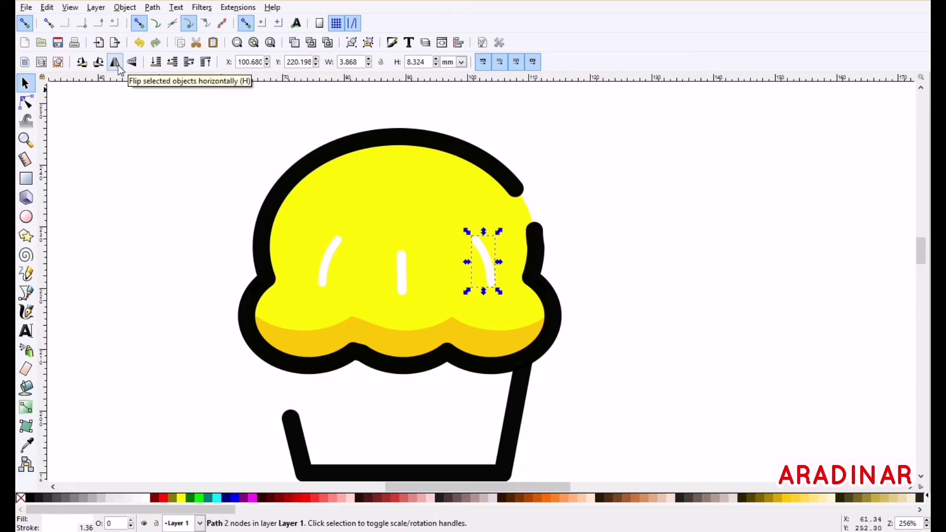
{"action": "left_click", "coordinate": [626, 401]}
Place a copy of the middle white line in the centre of the cup
{"action": "scroll", "coordinate": [626, 401], "scroll_direction": "down", "scroll_amount": 1}
{"action": "left_click", "coordinate": [402, 259]}
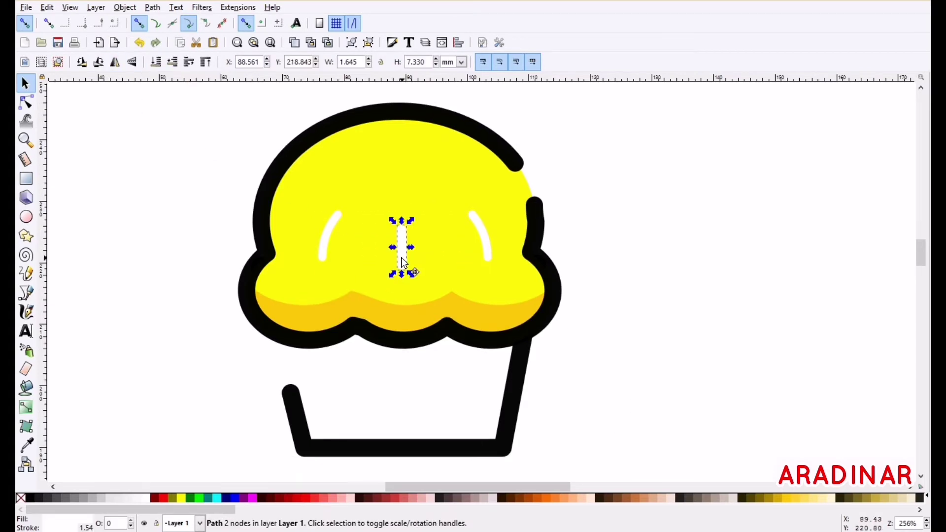
{"action": "key", "text": "ctrl+d"}
{"action": "left_click_drag", "start_coordinate": [401, 257], "coordinate": [398, 394]}
Try yellow and black as the colour of the line in the cup, and undo both colour changes
{"action": "left_click", "coordinate": [182, 497]}
{"action": "left_click", "coordinate": [30, 499]}
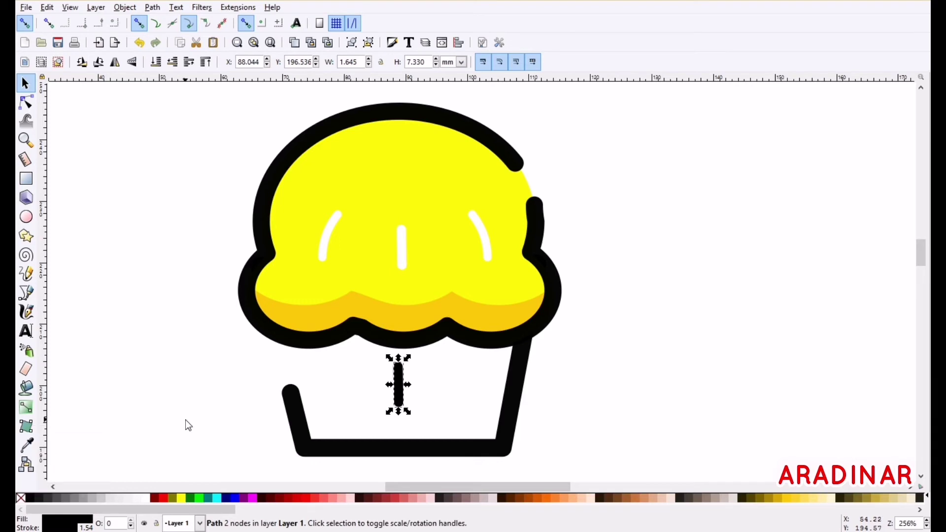
{"action": "key", "text": "ctrl+z"}
{"action": "key", "text": "ctrl+z"}
Give the line in the cup the same darker yellow as the scalloped band for both fill and stroke
{"action": "left_click", "coordinate": [782, 499]}
{"action": "right_click", "coordinate": [782, 498]}
{"action": "left_click", "coordinate": [796, 448]}
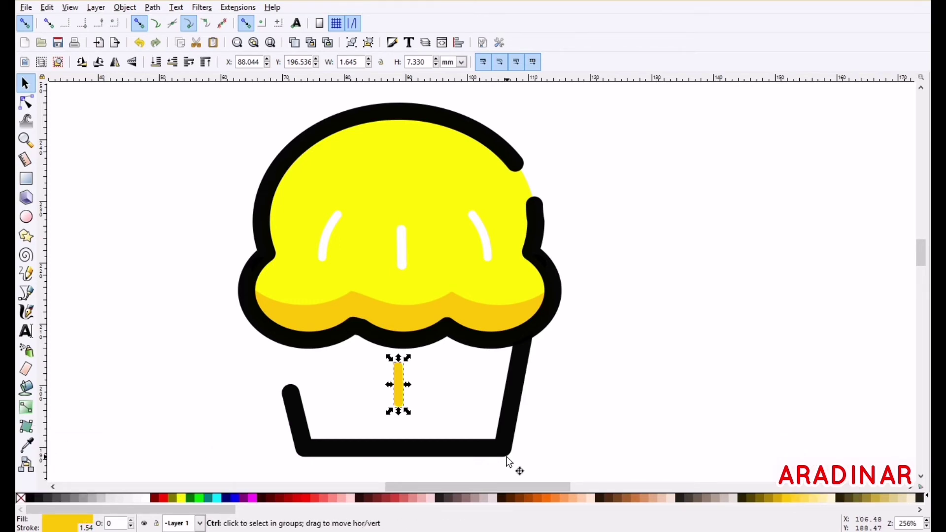
Place a copy of the dark yellow line to its left in the cup, tilted to follow the cup's left side
{"action": "key", "text": "ctrl+d"}
{"action": "key", "text": "Left"}
{"action": "key", "text": "Left"}
{"action": "key", "text": "Left"}
{"action": "key", "text": "Left"}
{"action": "key", "text": "Left"}
{"action": "key", "text": "Left"}
{"action": "key", "text": "Left"}
{"action": "key", "text": "Left"}
{"action": "key", "text": "Left"}
{"action": "key", "text": "Left"}
{"action": "key", "text": "Left"}
{"action": "key", "text": "Left"}
{"action": "left_click", "coordinate": [363, 389]}
{"action": "left_click_drag", "start_coordinate": [373, 411], "coordinate": [365, 416]}
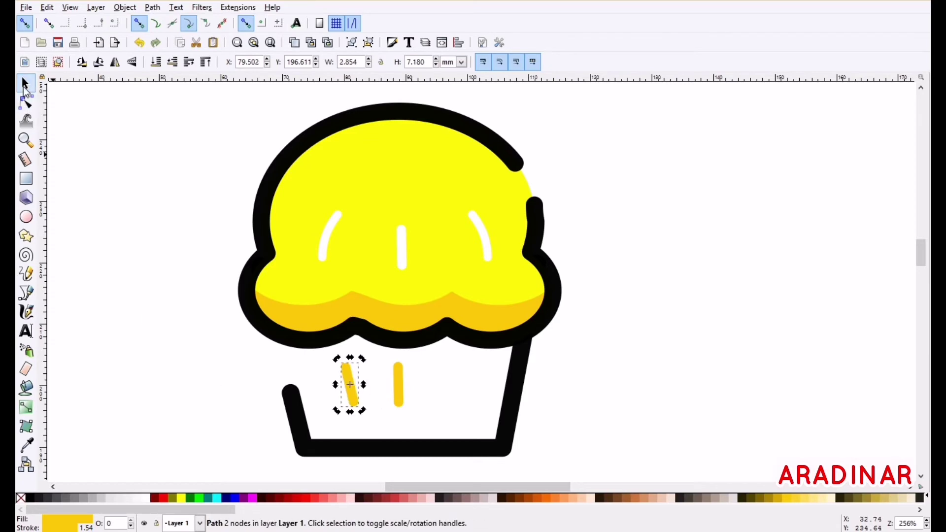
{"action": "left_click", "coordinate": [363, 407]}
Place a horizontally mirrored copy of the tilted dark yellow line on the right side of the cup
{"action": "left_click", "coordinate": [356, 399]}
{"action": "key", "text": "Right"}
{"action": "key", "text": "Right"}
{"action": "key", "text": "Right"}
{"action": "key", "text": "Right"}
{"action": "key", "text": "Right"}
{"action": "key", "text": "Right"}
{"action": "key", "text": "Right"}
{"action": "key", "text": "Right"}
{"action": "key", "text": "Right"}
{"action": "key", "text": "Right"}
{"action": "key", "text": "Right"}
{"action": "key", "text": "Right"}
{"action": "key", "text": "Right"}
{"action": "key", "text": "Right"}
{"action": "key", "text": "Right"}
{"action": "key", "text": "Right"}
{"action": "key", "text": "Right"}
{"action": "key", "text": "Right"}
{"action": "key", "text": "Right"}
{"action": "key", "text": "Right"}
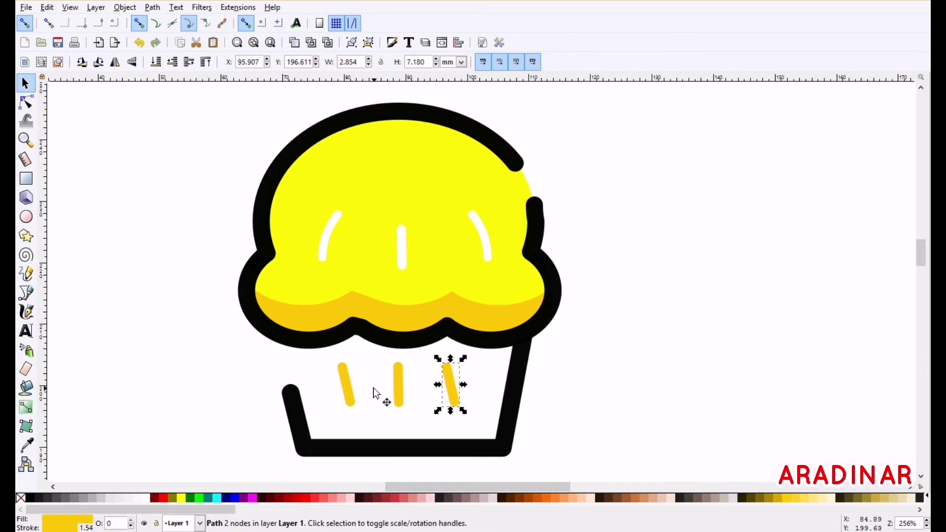
{"action": "key", "text": "Right"}
{"action": "left_click", "coordinate": [632, 386]}
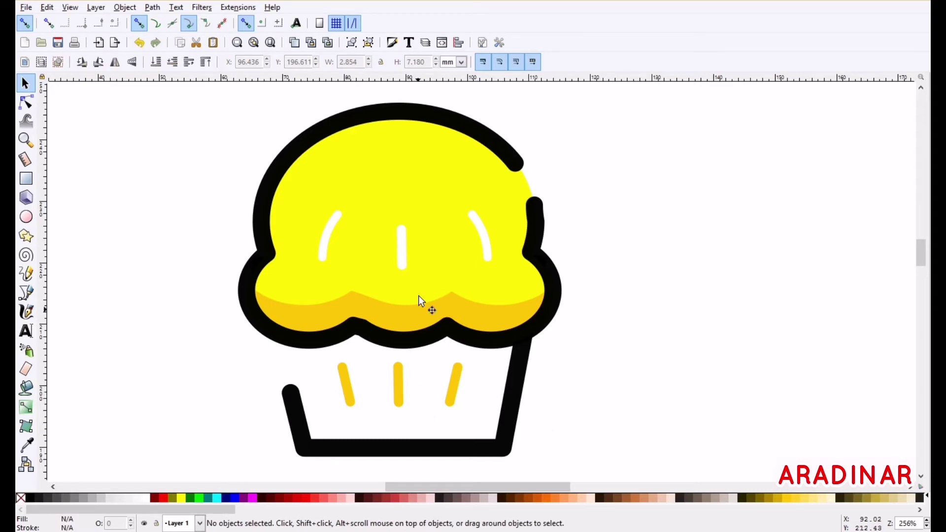
Raise both white curved lines and align their upper ends to a horizontal guide across the yellow top
{"action": "left_click_drag", "start_coordinate": [334, 226], "coordinate": [335, 197]}
{"action": "left_click_drag", "start_coordinate": [482, 232], "coordinate": [477, 203]}
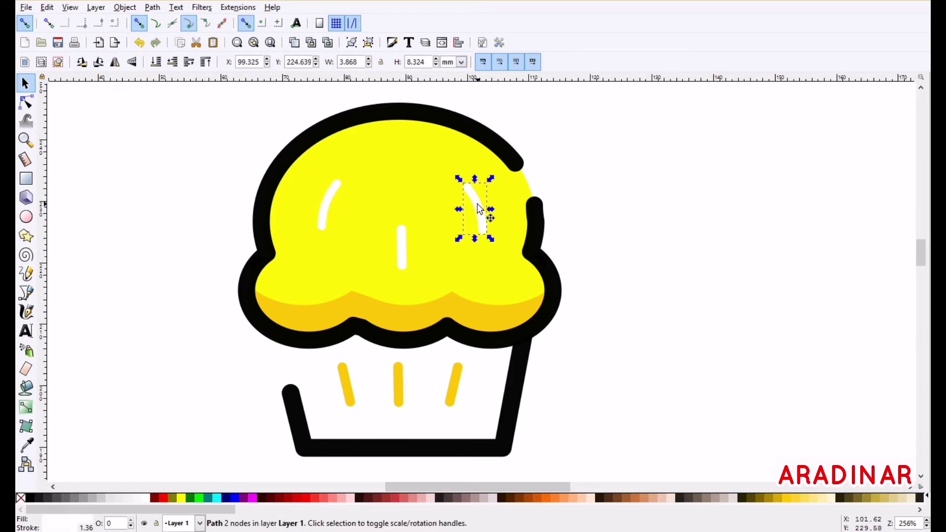
{"action": "left_click_drag", "start_coordinate": [268, 79], "coordinate": [266, 176]}
{"action": "left_click_drag", "start_coordinate": [328, 200], "coordinate": [327, 191]}
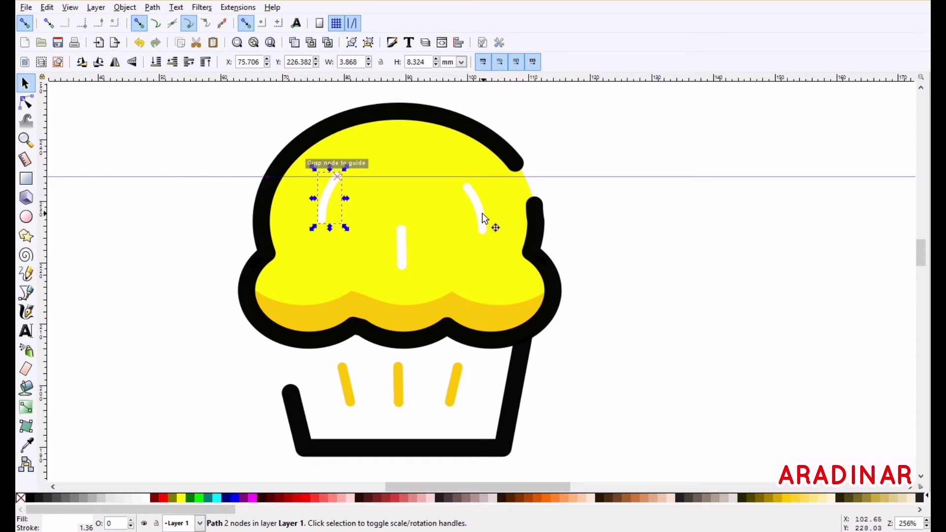
{"action": "left_click_drag", "start_coordinate": [482, 213], "coordinate": [481, 203]}
Raise the middle white line between the two curves and delete the horizontal guide
{"action": "left_click_drag", "start_coordinate": [401, 226], "coordinate": [400, 211]}
{"action": "left_click", "coordinate": [584, 237]}
{"action": "key", "text": "Delete"}
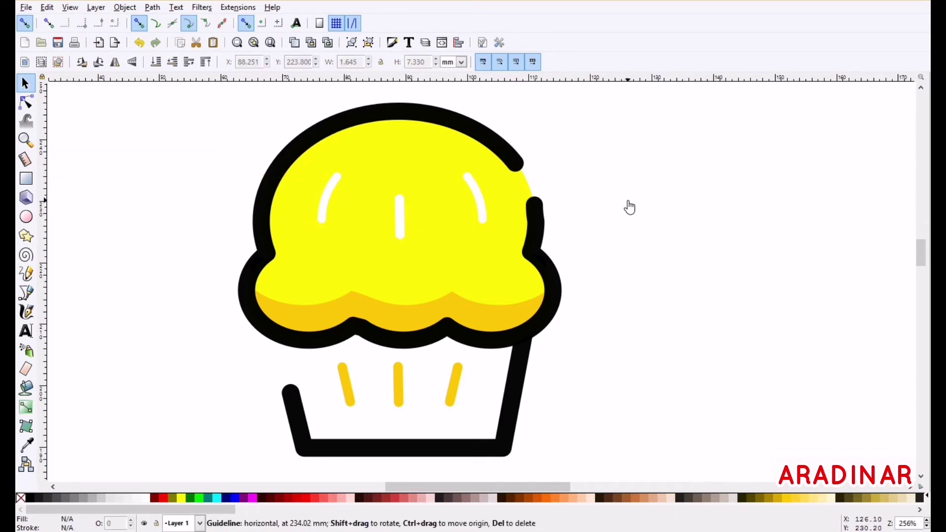
Set the stroke width of the left and right white curved lines to 2 mm
{"action": "left_click", "coordinate": [328, 197]}
{"action": "key", "text": "ctrl+shift+f"}
{"action": "double_click", "coordinate": [801, 119]}
{"action": "type", "text": "2"}
{"action": "key", "text": "Return"}
{"action": "left_click", "coordinate": [921, 80]}
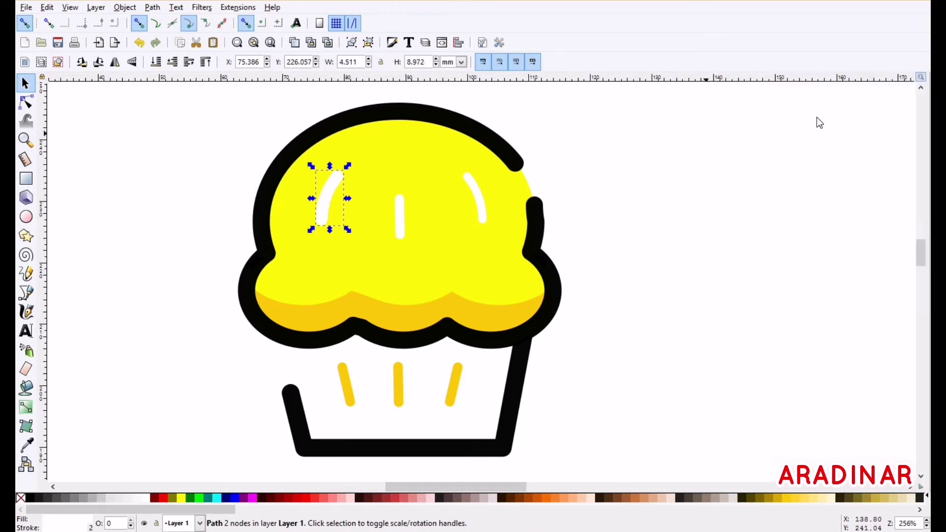
{"action": "key", "text": "ctrl+shift+f"}
{"action": "type", "text": "2"}
{"action": "key", "text": "Return"}
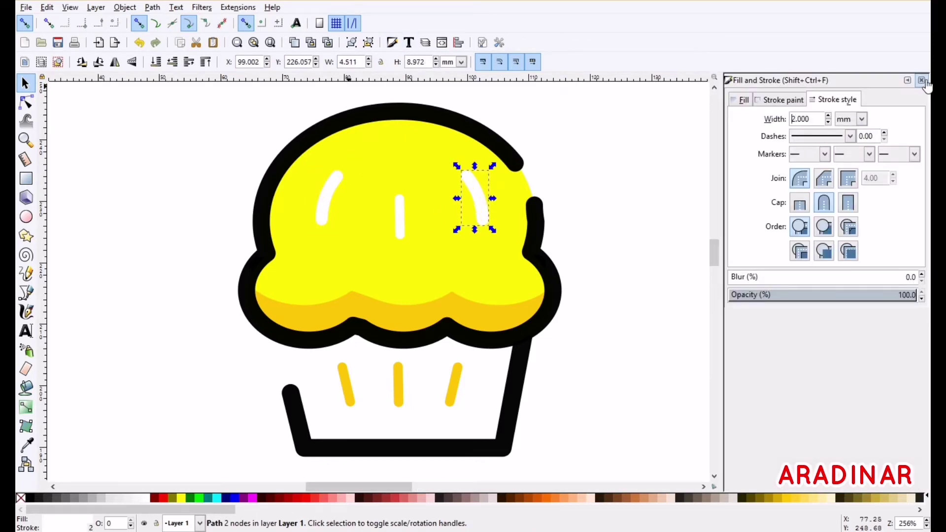
{"action": "left_click", "coordinate": [922, 81]}
Set the stroke width of the middle white line to 2 mm
{"action": "left_click", "coordinate": [400, 217]}
{"action": "key", "text": "ctrl+shift+f"}
{"action": "left_click", "coordinate": [922, 80]}
{"action": "key", "text": "Escape"}
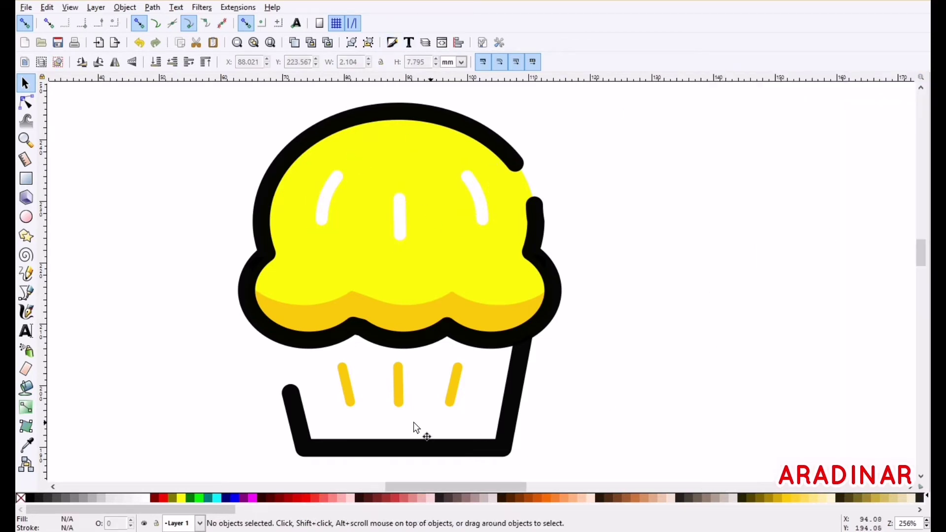
Draw a black-filled circle about 3 mm wide beside the cupcake and remove its stroke
{"action": "left_click", "coordinate": [26, 217]}
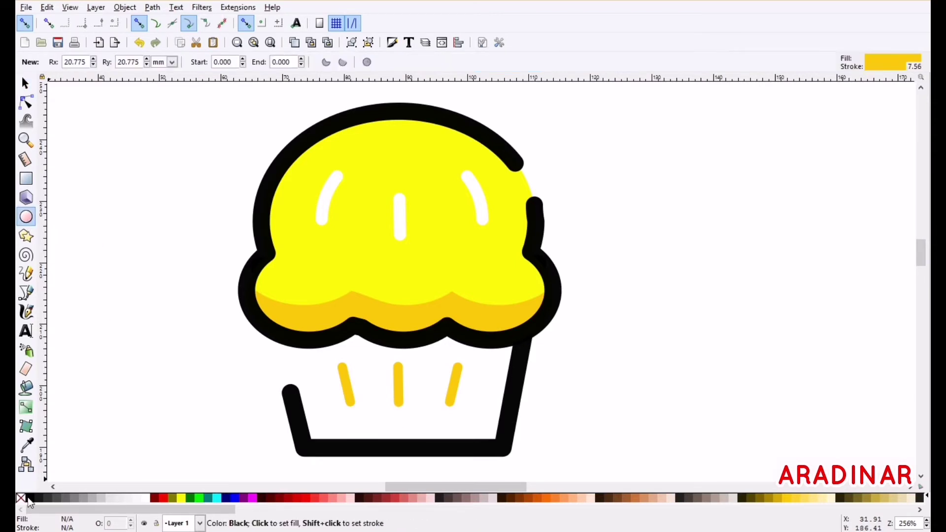
{"action": "left_click", "coordinate": [28, 498]}
{"action": "left_click_drag", "start_coordinate": [114, 166], "coordinate": [131, 186]}
{"action": "left_click", "coordinate": [25, 83]}
{"action": "right_click", "coordinate": [67, 528]}
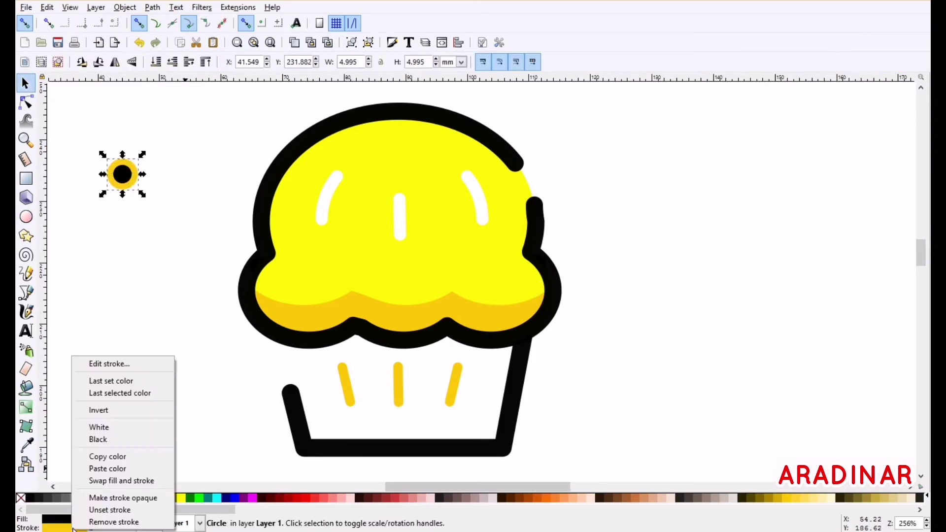
{"action": "left_click", "coordinate": [98, 520]}
Place the small black circle below and slightly left of the middle white line as the left eye
{"action": "left_click_drag", "start_coordinate": [378, 260], "coordinate": [366, 268]}
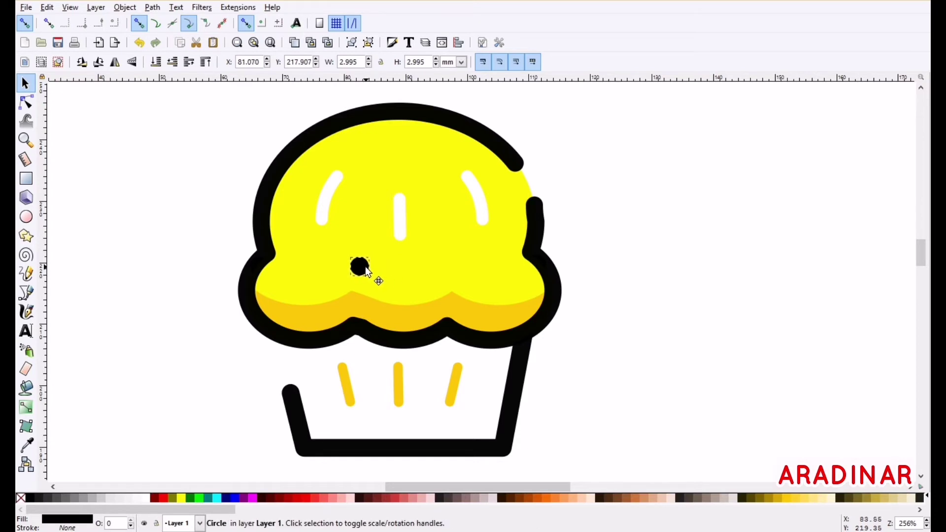
{"action": "key", "text": "Right"}
{"action": "key", "text": "Right"}
{"action": "key", "text": "Right"}
{"action": "key", "text": "Right"}
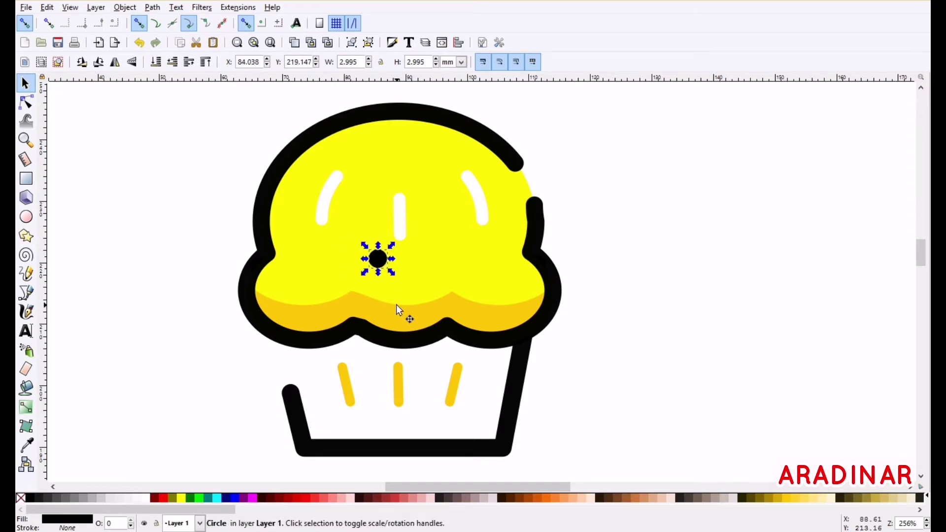
Duplicate the left eye and shift the copy horizontally to the right of the middle white line as the right eye
{"action": "key", "text": "ctrl+d"}
{"action": "key", "text": "Right"}
{"action": "key", "text": "Right"}
{"action": "key", "text": "Right"}
{"action": "key", "text": "Right"}
{"action": "key", "text": "Right"}
{"action": "key", "text": "Right"}
{"action": "key", "text": "Right"}
{"action": "key", "text": "Right"}
{"action": "key", "text": "Right"}
{"action": "key", "text": "Right"}
{"action": "key", "text": "Right"}
{"action": "key", "text": "Right"}
{"action": "key", "text": "Right"}
{"action": "key", "text": "Right"}
{"action": "left_click", "coordinate": [631, 253]}
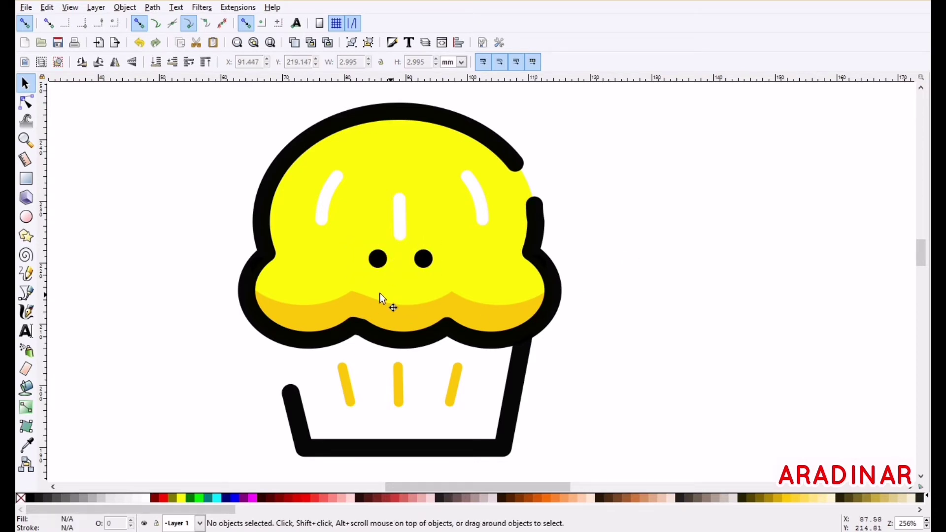
{"action": "key", "text": "e"}
{"action": "left_click", "coordinate": [393, 43]}
{"action": "left_click_drag", "start_coordinate": [116, 188], "coordinate": [149, 214]}
{"action": "left_click", "coordinate": [26, 101]}
{"action": "left_click", "coordinate": [25, 84]}
{"action": "key", "text": "Delete"}
Draw a small circle about 4.9 mm in diameter, open it into a lower half arc and give it a black stroke
{"action": "key", "text": "e"}
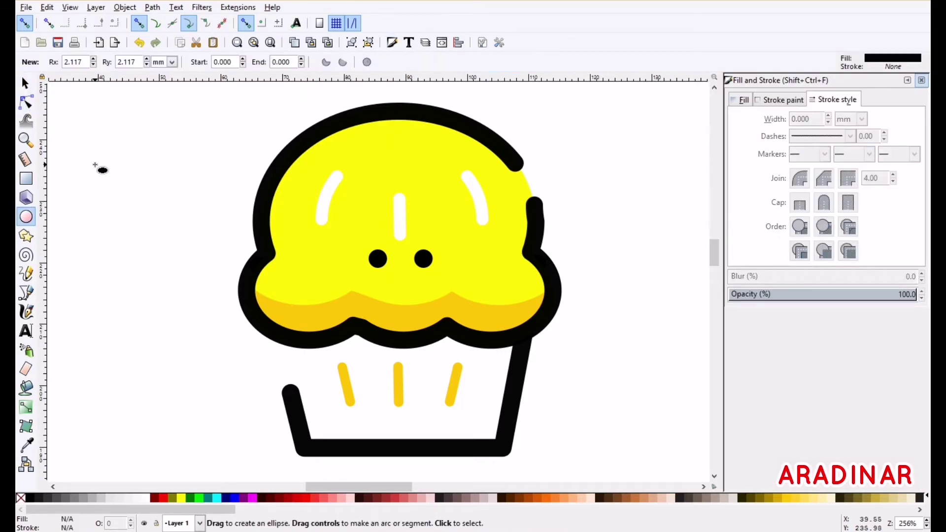
{"action": "mouse_move", "coordinate": [95, 165]}
{"action": "left_mouse_down"}
{"action": "mouse_move", "coordinate": [131, 196]}
{"action": "mouse_move", "coordinate": [129, 181]}
{"action": "mouse_move", "coordinate": [90, 185]}
{"action": "left_mouse_up"}
{"action": "right_click", "coordinate": [28, 498]}
{"action": "left_click", "coordinate": [61, 443]}
Remove the arc's fill and place it below and between the eyes as a smile about 4.6 mm wide
{"action": "right_click", "coordinate": [85, 523]}
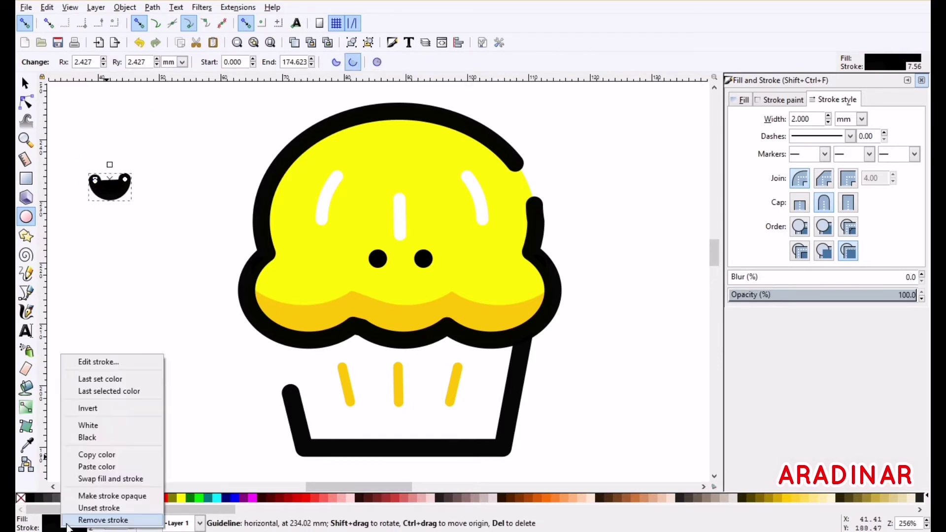
{"action": "left_click", "coordinate": [84, 522]}
{"action": "right_click", "coordinate": [70, 519]}
{"action": "left_click", "coordinate": [76, 522]}
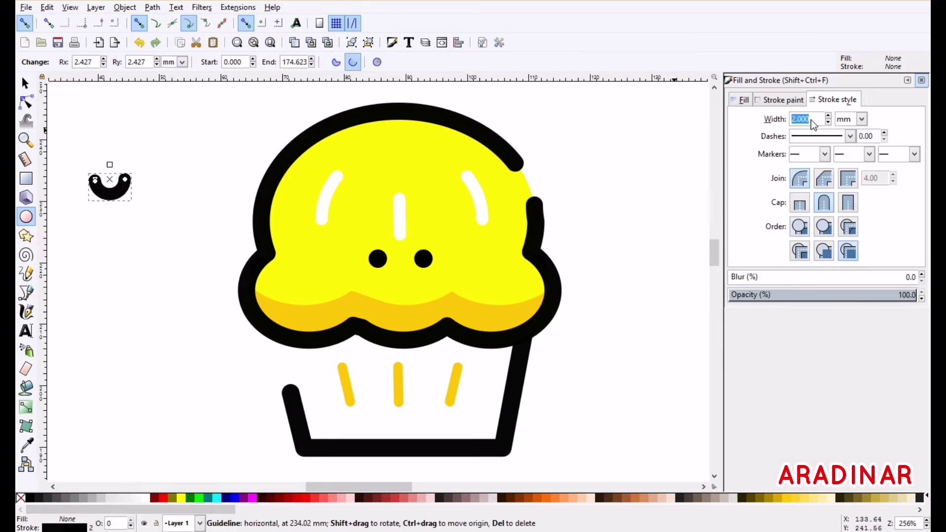
{"action": "left_click", "coordinate": [25, 84]}
{"action": "mouse_move", "coordinate": [123, 194]}
{"action": "left_mouse_down"}
{"action": "mouse_move", "coordinate": [466, 261]}
{"action": "mouse_move", "coordinate": [412, 298]}
{"action": "mouse_move", "coordinate": [422, 280]}
{"action": "mouse_move", "coordinate": [409, 290]}
{"action": "left_mouse_up"}
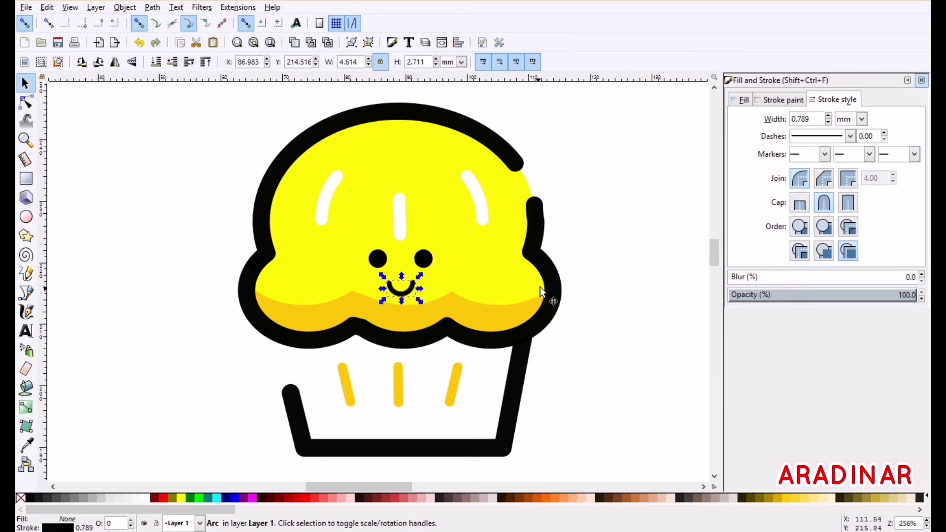
Replace the left eye with a duplicate of the right eye shifted horizontally to the left
{"action": "left_click", "coordinate": [379, 260]}
{"action": "key", "text": "Delete"}
{"action": "left_click", "coordinate": [423, 264]}
{"action": "key", "text": "ctrl+d"}
{"action": "key", "text": "Left"}
{"action": "key", "text": "Left"}
{"action": "key", "text": "Left"}
{"action": "key", "text": "Left"}
{"action": "key", "text": "Left"}
{"action": "key", "text": "Left"}
{"action": "key", "text": "Left"}
{"action": "key", "text": "Left"}
{"action": "key", "text": "Left"}
{"action": "key", "text": "Left"}
{"action": "key", "text": "Left"}
{"action": "key", "text": "Left"}
{"action": "key", "text": "Left"}
{"action": "key", "text": "Left"}
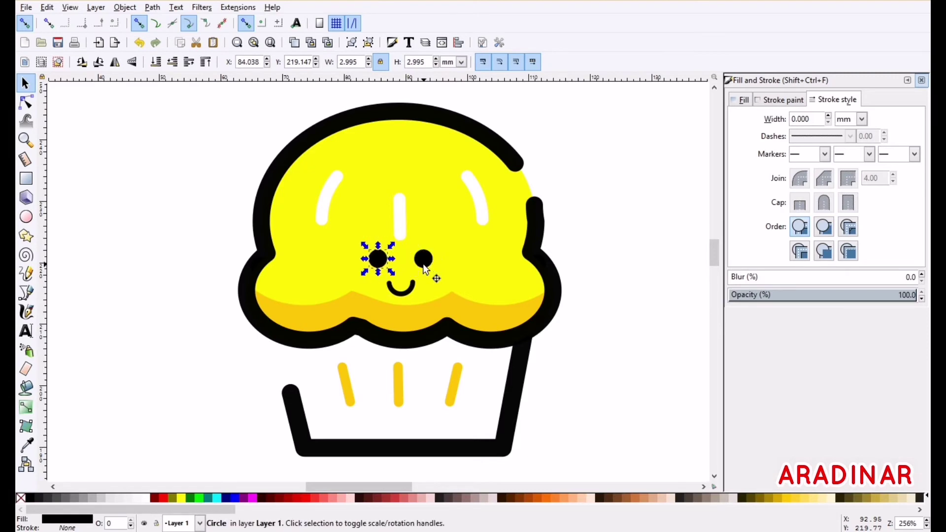
Duplicate the left eye, move the copy to the right of the smile and flatten it into an ellipse about 3 by 2 mm
{"action": "key", "text": "ctrl+d"}
{"action": "key", "text": "Right"}
{"action": "key", "text": "Right"}
{"action": "key", "text": "Right"}
{"action": "key", "text": "Right"}
{"action": "key", "text": "Right"}
{"action": "key", "text": "Right"}
{"action": "key", "text": "Right"}
{"action": "key", "text": "Right"}
{"action": "key", "text": "Right"}
{"action": "key", "text": "Right"}
{"action": "key", "text": "Right"}
{"action": "key", "text": "Right"}
{"action": "key", "text": "Right"}
{"action": "key", "text": "Right"}
{"action": "key", "text": "Right"}
{"action": "key", "text": "Right"}
{"action": "key", "text": "Right"}
{"action": "key", "text": "Right"}
{"action": "key", "text": "Right"}
{"action": "key", "text": "Right"}
{"action": "key", "text": "Down"}
{"action": "key", "text": "Down"}
{"action": "key", "text": "Down"}
{"action": "key", "text": "Down"}
{"action": "key", "text": "Down"}
{"action": "key", "text": "Down"}
{"action": "key", "text": "Down"}
{"action": "key", "text": "Down"}
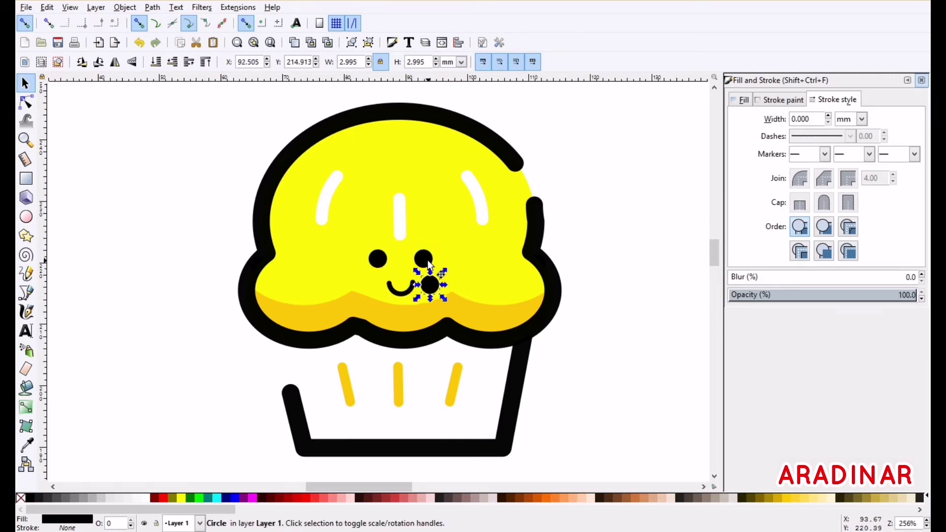
{"action": "left_click_drag", "start_coordinate": [443, 272], "coordinate": [443, 277]}
Duplicate the flattened ellipse and shift the copy to the left of the smile as the second cheek
{"action": "key", "text": "ctrl+d"}
{"action": "key", "text": "Left"}
{"action": "key", "text": "Left"}
{"action": "key", "text": "Left"}
{"action": "key", "text": "Left"}
{"action": "key", "text": "Left"}
{"action": "key", "text": "Left"}
{"action": "key", "text": "Left"}
{"action": "key", "text": "Left"}
{"action": "key", "text": "Left"}
{"action": "key", "text": "Left"}
{"action": "key", "text": "Left"}
{"action": "key", "text": "Left"}
{"action": "key", "text": "Left"}
{"action": "key", "text": "Left"}
{"action": "key", "text": "Left"}
{"action": "key", "text": "Left"}
{"action": "key", "text": "Left"}
{"action": "key", "text": "Left"}
{"action": "key", "text": "Left"}
{"action": "key", "text": "Left"}
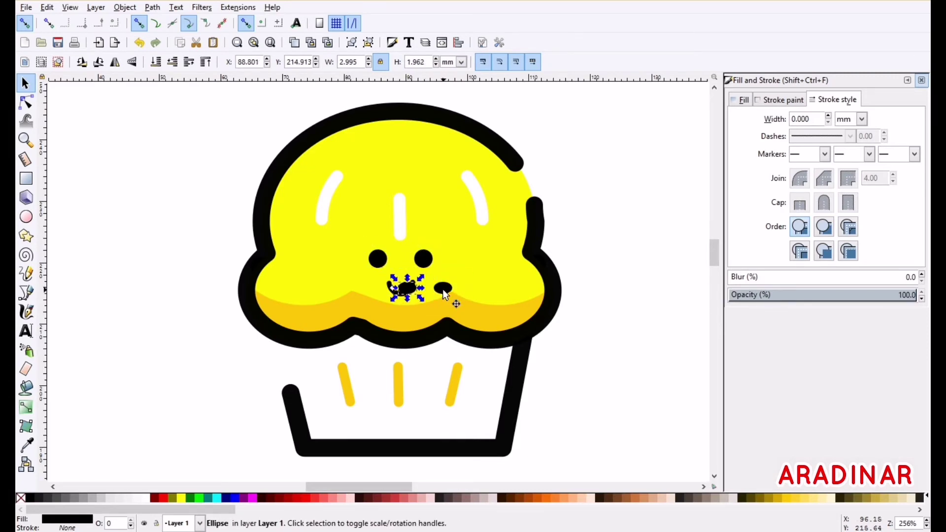
Try a pale pink fill on the left cheek and a red fill on the right cheek
{"action": "left_click", "coordinate": [350, 498]}
{"action": "left_click", "coordinate": [443, 288]}
{"action": "left_click", "coordinate": [300, 498]}
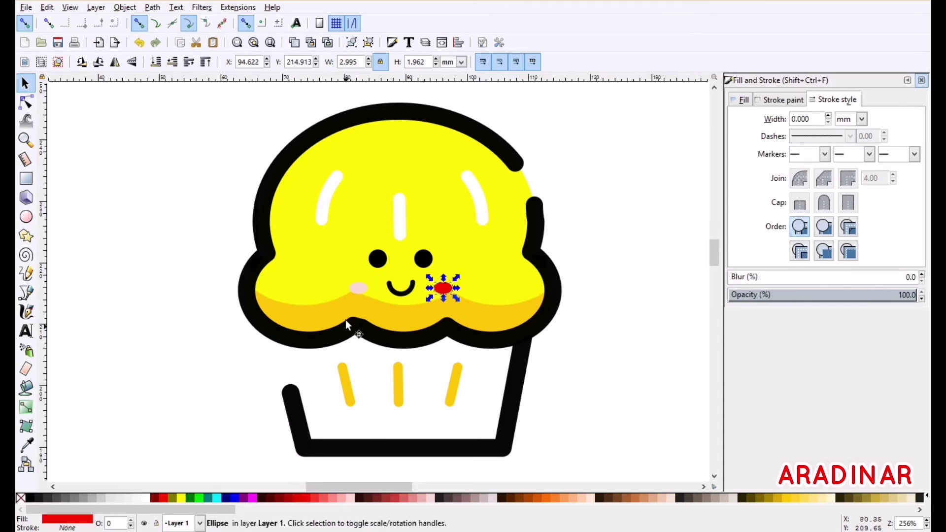
Fill both cheek ellipses with orange #FF6600 and close the Fill and Stroke settings
{"action": "left_click", "coordinate": [358, 288]}
{"action": "left_click", "coordinate": [300, 498]}
{"action": "left_click", "coordinate": [547, 499]}
{"action": "left_click", "coordinate": [443, 289]}
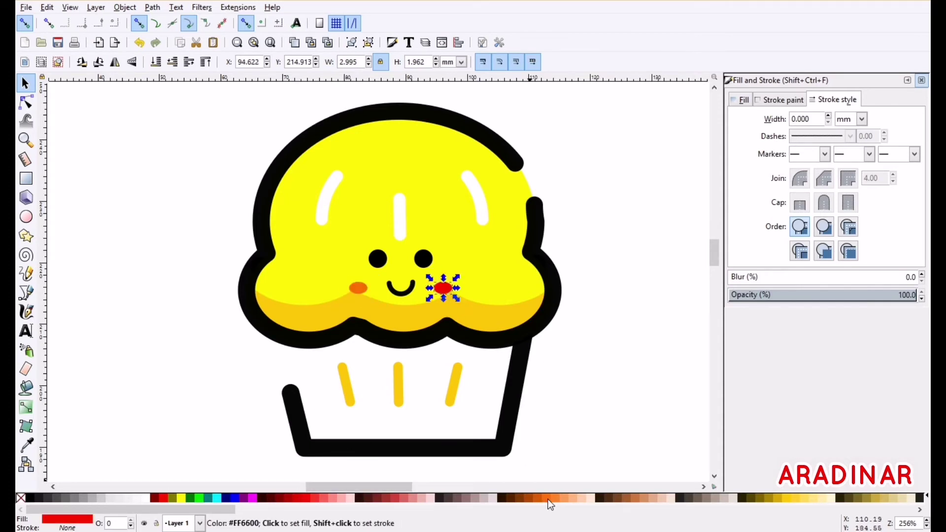
{"action": "left_click", "coordinate": [547, 499]}
{"action": "left_click", "coordinate": [665, 303]}
{"action": "left_click", "coordinate": [916, 80]}
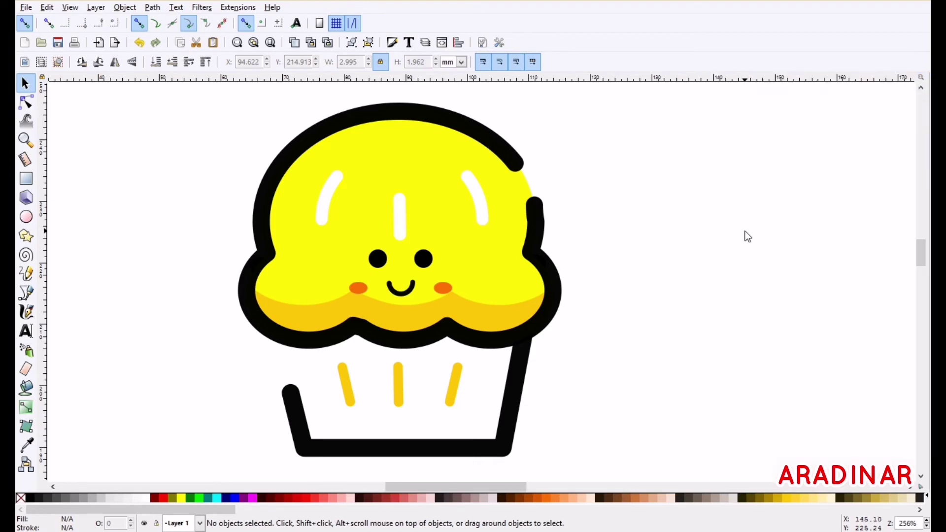
Add a circle about 6 mm wide left of the cupcake with a black stroke and no fill
{"action": "key", "text": "ctrl+v"}
{"action": "left_click_drag", "start_coordinate": [191, 162], "coordinate": [209, 181]}
{"action": "right_click", "coordinate": [29, 499]}
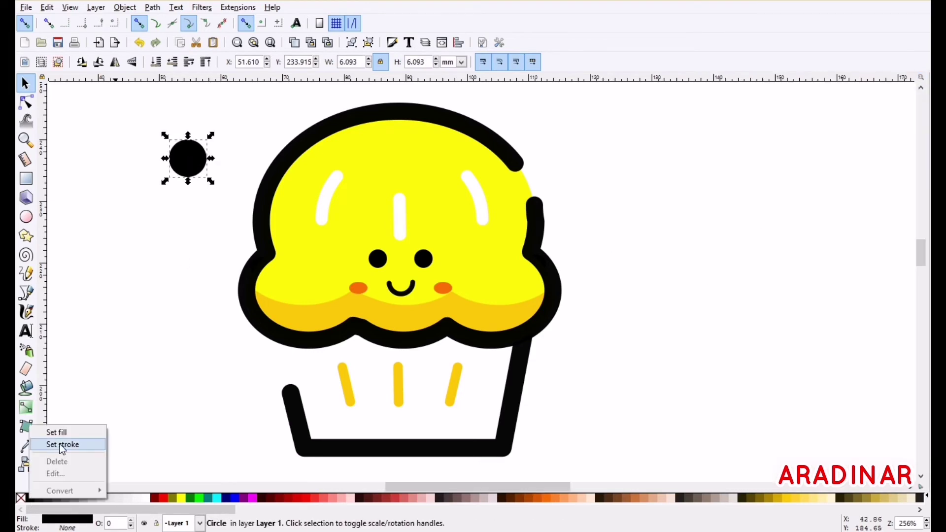
{"action": "left_click", "coordinate": [60, 445]}
{"action": "right_click", "coordinate": [62, 518]}
{"action": "left_click", "coordinate": [81, 511]}
Set the stroke width of the new unfilled circle to 2 mm
{"action": "left_click", "coordinate": [392, 43]}
{"action": "double_click", "coordinate": [811, 119]}
{"action": "type", "text": "1"}
{"action": "key", "text": "Return"}
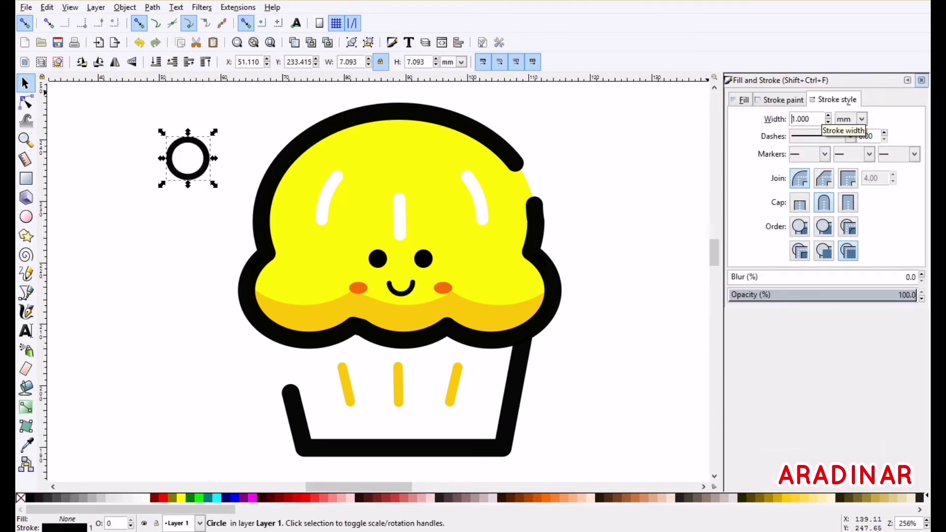
{"action": "type", "text": "2"}
{"action": "key", "text": "Return"}
{"action": "key", "text": "Return"}
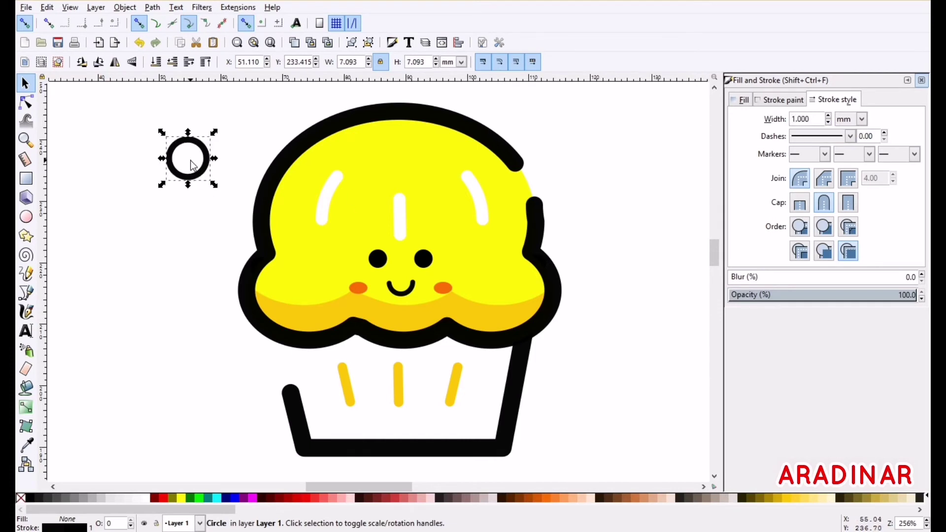
Place the black ring on the peak of the cupcake and put a yellow copy without a stroke behind it
{"action": "left_click_drag", "start_coordinate": [199, 170], "coordinate": [406, 117]}
{"action": "left_click", "coordinate": [182, 498]}
{"action": "left_click", "coordinate": [182, 497], "text": "shift"}
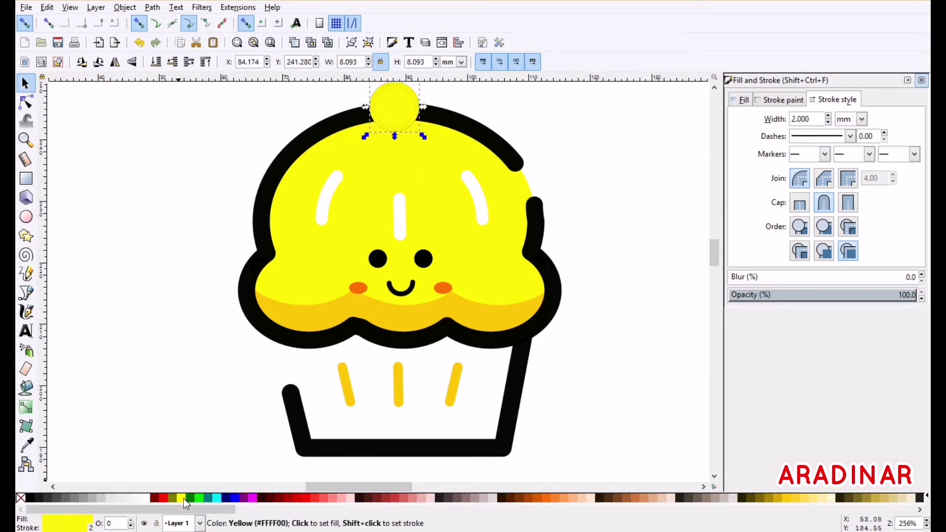
{"action": "right_click", "coordinate": [79, 528]}
{"action": "left_click", "coordinate": [118, 523]}
{"action": "left_click", "coordinate": [168, 164]}
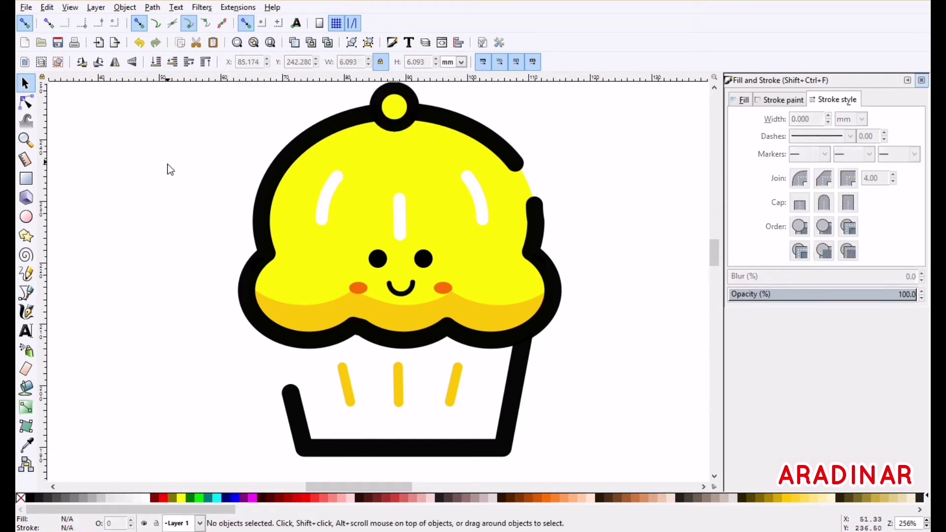
Enlarge both circles on the peak together, nudge them up and left, and set the ring's stroke width to 2 mm
{"action": "scroll", "coordinate": [167, 164], "scroll_direction": "up", "scroll_amount": 4}
{"action": "left_click_drag", "start_coordinate": [345, 138], "coordinate": [439, 225]}
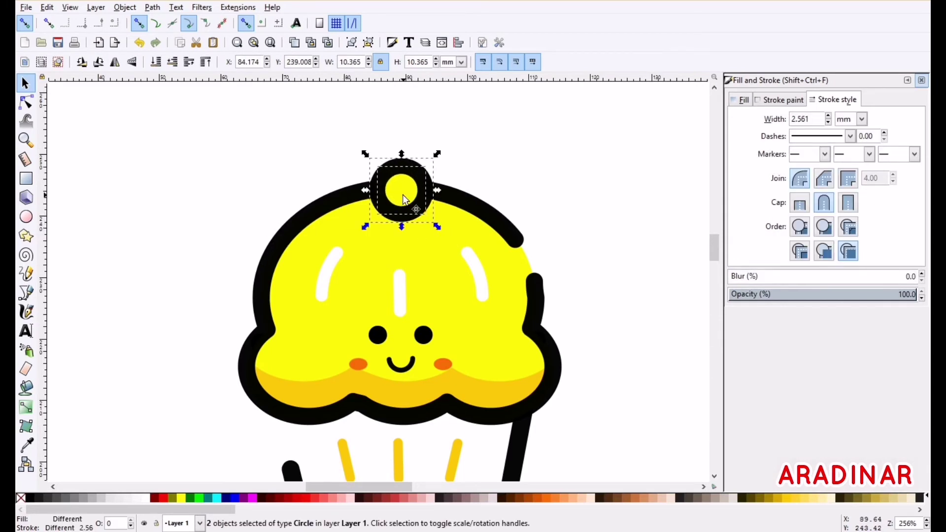
{"action": "key", "text": "Left"}
{"action": "key", "text": "Up"}
{"action": "type", "text": "2"}
{"action": "key", "text": "Return"}
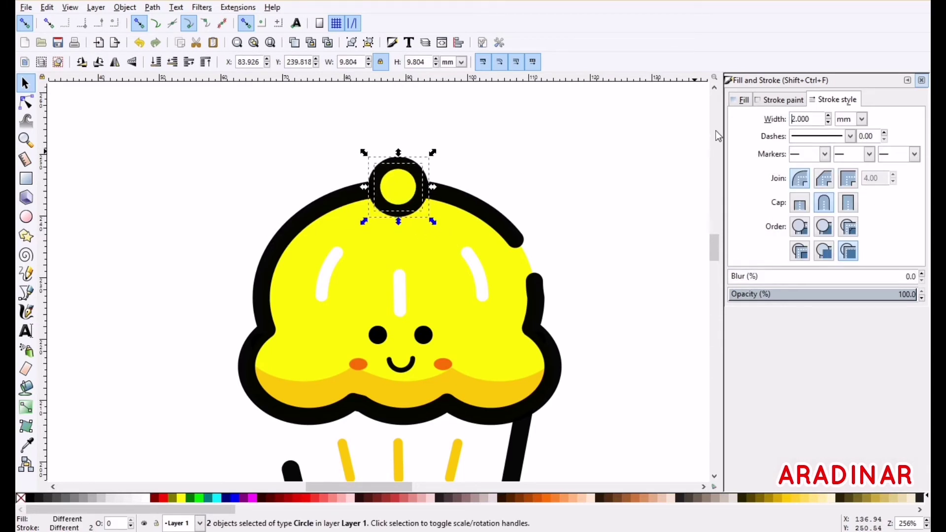
Add a dark yellow copy of the peak's yellow circle, scaled down to about 5.9 mm toward its upper left, behind the ring
{"action": "left_click", "coordinate": [607, 148]}
{"action": "scroll", "coordinate": [492, 168], "scroll_direction": "down", "scroll_amount": 2}
{"action": "left_click", "coordinate": [404, 144]}
{"action": "left_click", "coordinate": [172, 61]}
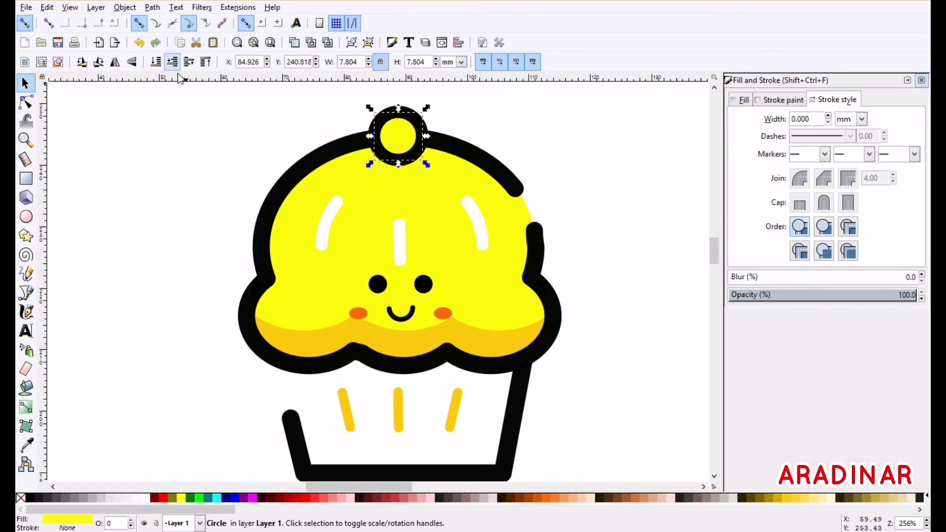
{"action": "left_click_drag", "start_coordinate": [425, 163], "coordinate": [416, 154]}
{"action": "key", "text": "Escape"}
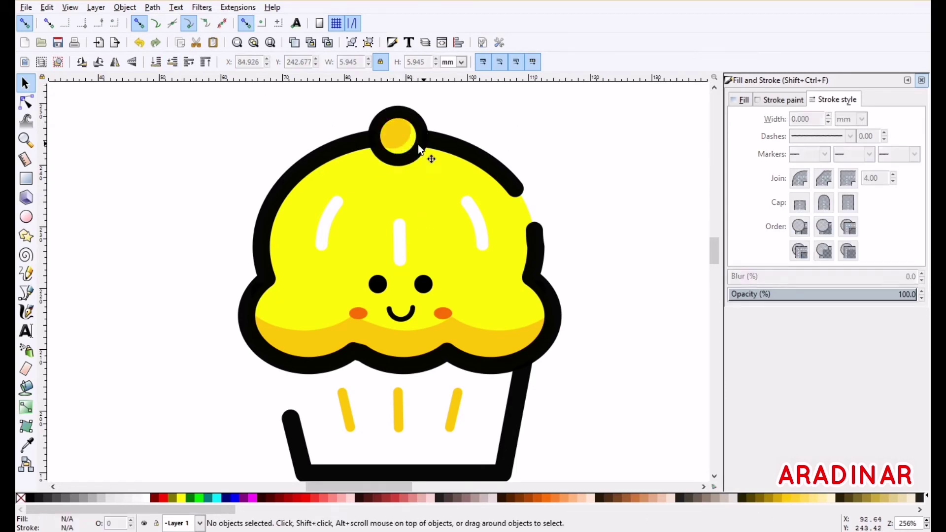
{"action": "left_click", "coordinate": [407, 146]}
{"action": "left_click", "coordinate": [788, 498]}
{"action": "key", "text": "ctrl+z"}
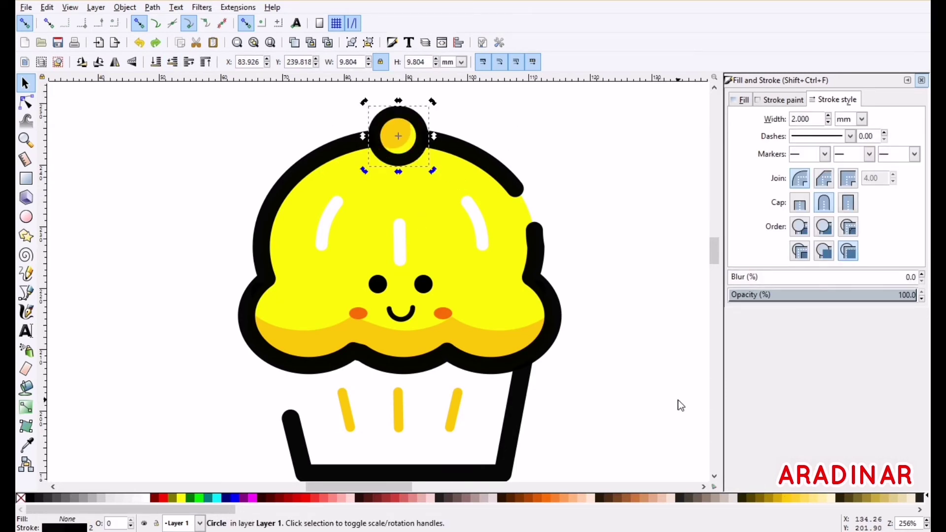
Shift the black ring off the peak to the right and fill the peak's larger circle with dark yellow
{"action": "key", "text": "Right"}
{"action": "key", "text": "Right"}
{"action": "key", "text": "Right"}
{"action": "key", "text": "Right"}
{"action": "key", "text": "Right"}
{"action": "key", "text": "Right"}
{"action": "key", "text": "Right"}
{"action": "key", "text": "Right"}
{"action": "key", "text": "Right"}
{"action": "key", "text": "Right"}
{"action": "key", "text": "Right"}
{"action": "key", "text": "Right"}
{"action": "key", "text": "Right"}
{"action": "key", "text": "Right"}
{"action": "key", "text": "Right"}
{"action": "key", "text": "Right"}
{"action": "key", "text": "Right"}
{"action": "key", "text": "Right"}
{"action": "key", "text": "Right"}
{"action": "key", "text": "Right"}
{"action": "left_click", "coordinate": [416, 135]}
{"action": "left_click", "coordinate": [787, 499]}
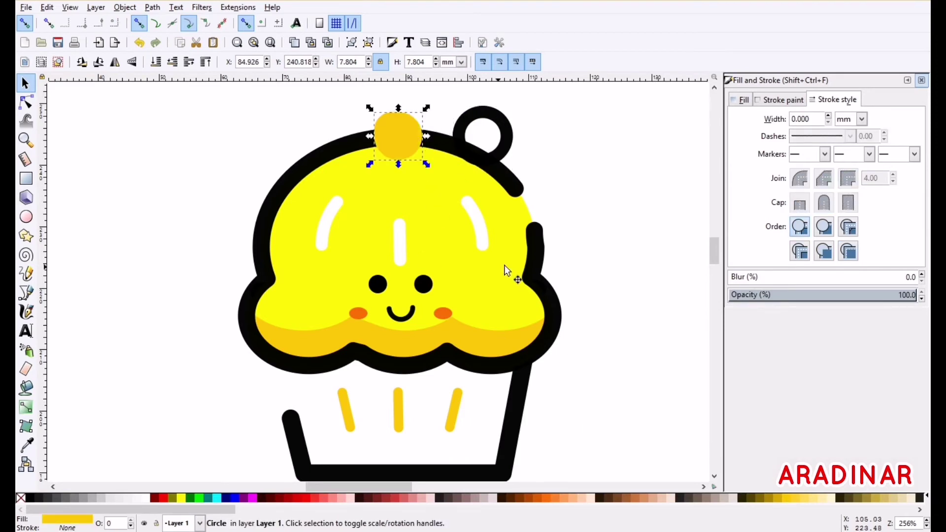
Put the black ring back around the peak's circles and make the small inner circle bright yellow, shifted slightly right
{"action": "left_click_drag", "start_coordinate": [504, 135], "coordinate": [418, 132]}
{"action": "key", "text": "Left"}
{"action": "key", "text": "Right"}
{"action": "key", "text": "Right"}
{"action": "key", "text": "Left"}
{"action": "key", "text": "Right"}
{"action": "left_click", "coordinate": [398, 136]}
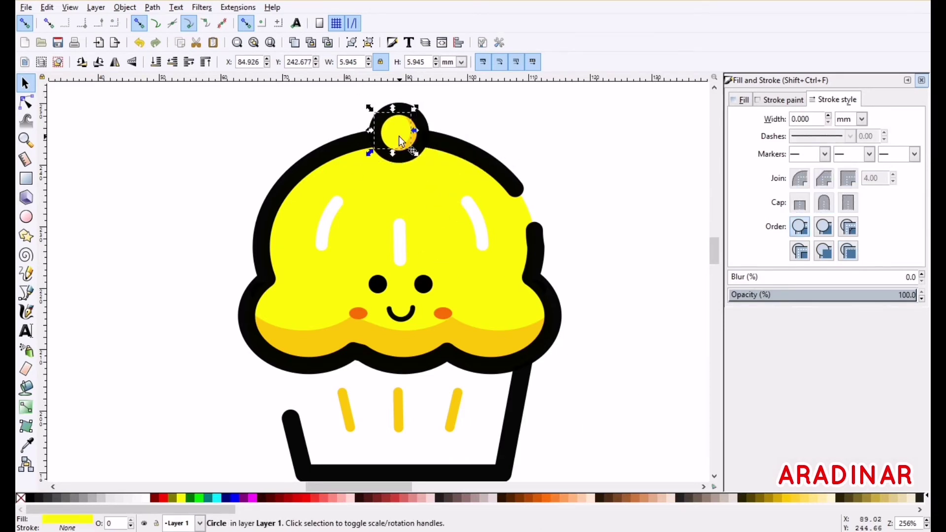
{"action": "key", "text": "Escape"}
{"action": "left_click_drag", "start_coordinate": [401, 135], "coordinate": [399, 135]}
{"action": "key", "text": "Escape"}
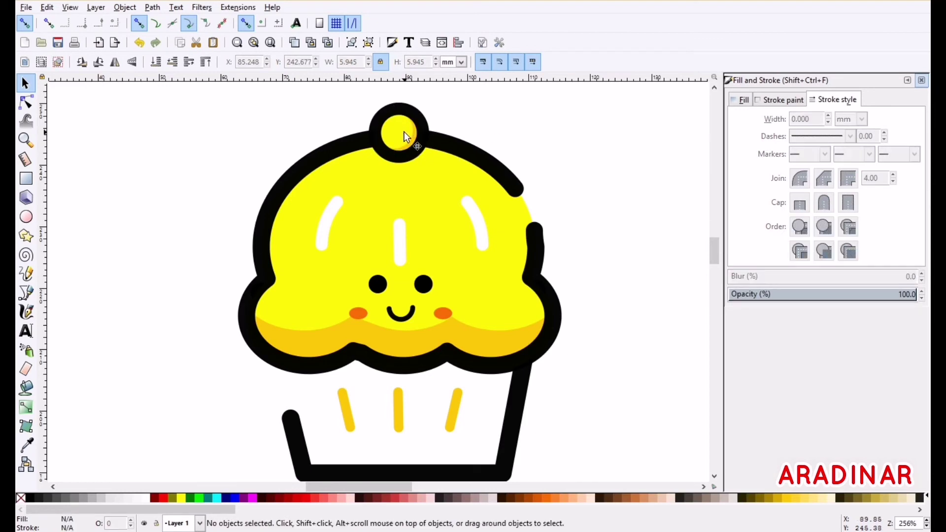
Scale the small black circle on the ball down to about 1.2 mm and fill it with white
{"action": "left_click", "coordinate": [402, 134]}
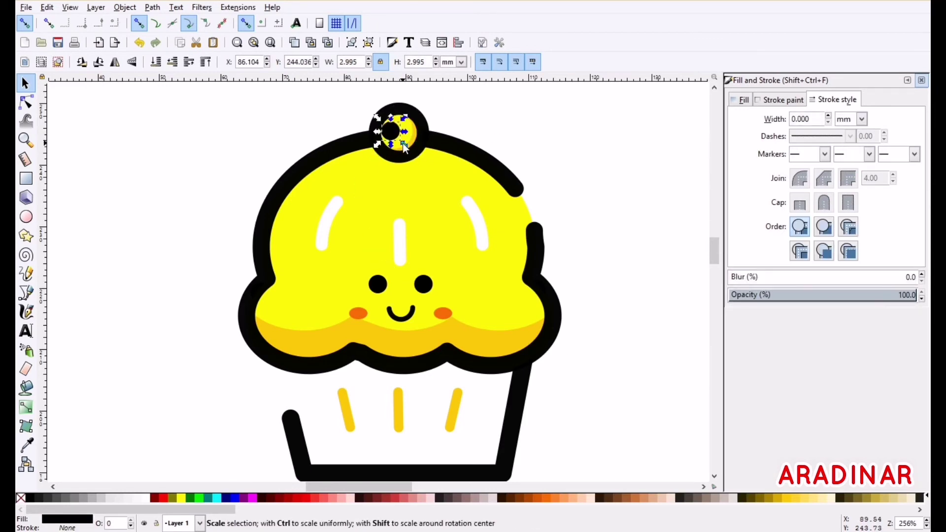
{"action": "left_click_drag", "start_coordinate": [403, 145], "coordinate": [395, 141]}
{"action": "left_click", "coordinate": [149, 500]}
{"action": "left_click", "coordinate": [254, 44]}
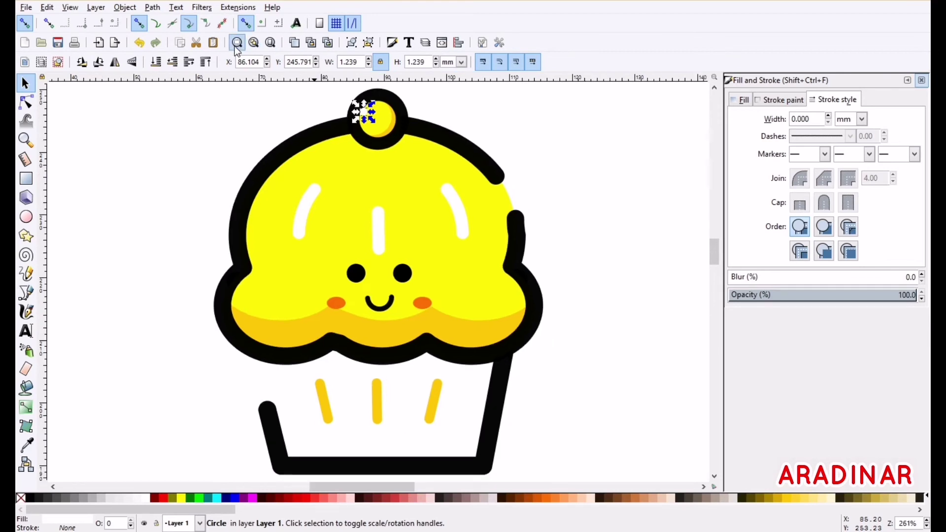
Position the tiny white highlight at the upper left of the ball's yellow circle
{"action": "left_click", "coordinate": [237, 43]}
{"action": "mouse_move", "coordinate": [378, 282]}
{"action": "left_mouse_down"}
{"action": "mouse_move", "coordinate": [506, 219]}
{"action": "mouse_move", "coordinate": [496, 215]}
{"action": "left_mouse_up"}
{"action": "left_click", "coordinate": [189, 63]}
{"action": "left_click", "coordinate": [254, 42]}
{"action": "key", "text": "Escape"}
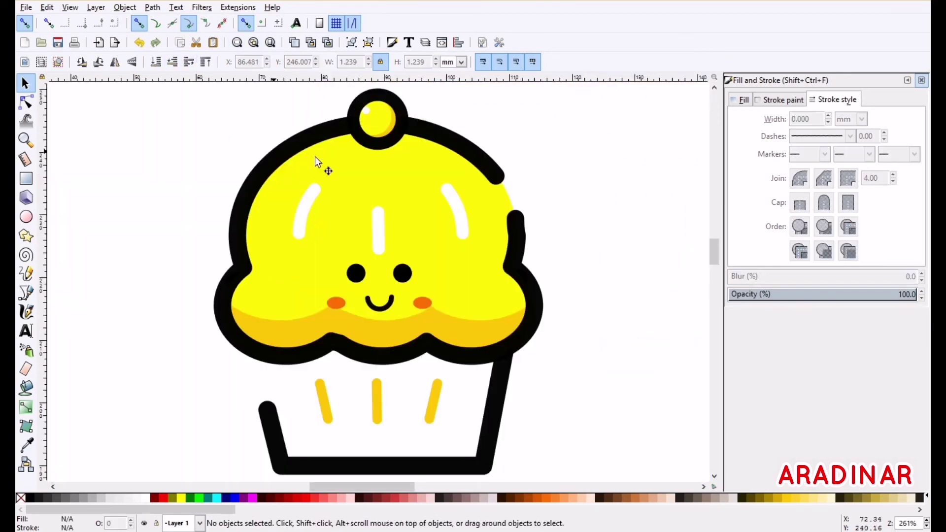
{"action": "left_click", "coordinate": [368, 111]}
{"action": "left_click", "coordinate": [560, 121]}
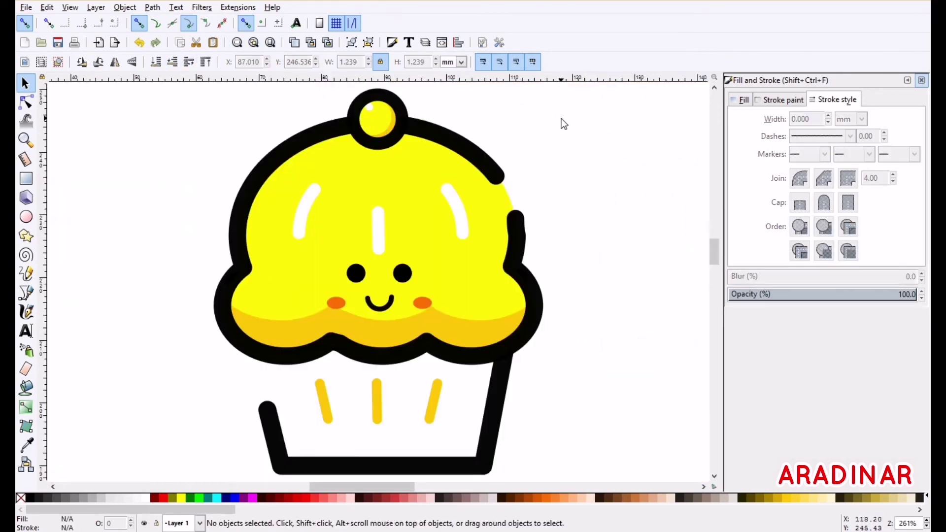
{"action": "left_click", "coordinate": [371, 111]}
Set the stroke width of the dark yellow detail lines on the cup to 2 mm
{"action": "left_click", "coordinate": [377, 400]}
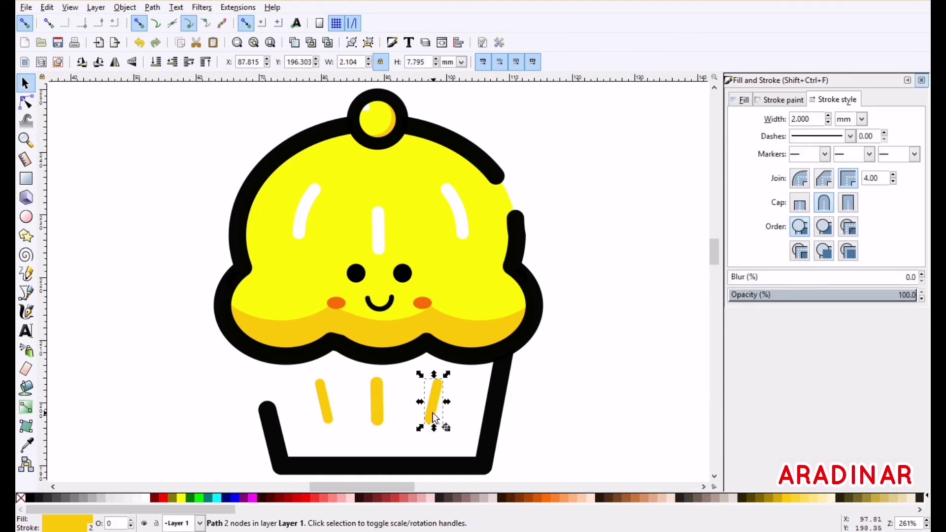
{"action": "type", "text": "2"}
{"action": "key", "text": "Return"}
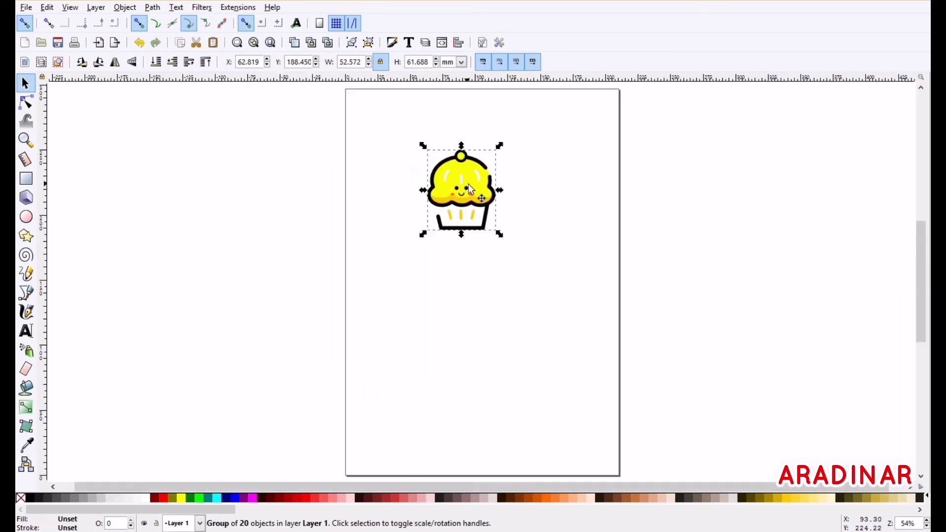
Move the grouped cupcake on the upper half of the page and enlarge it proportionally
{"action": "left_click_drag", "start_coordinate": [468, 185], "coordinate": [513, 165]}
{"action": "left_click_drag", "start_coordinate": [471, 212], "coordinate": [438, 250]}
{"action": "left_click_drag", "start_coordinate": [474, 220], "coordinate": [471, 254]}
Draw a circle about 120 mm across, place it behind the cupcake and fill it with light peach
{"action": "left_click", "coordinate": [26, 217]}
{"action": "left_click_drag", "start_coordinate": [167, 155], "coordinate": [345, 325]}
{"action": "left_click", "coordinate": [165, 498]}
{"action": "left_click", "coordinate": [366, 62]}
{"action": "left_click", "coordinate": [25, 83]}
{"action": "left_click_drag", "start_coordinate": [228, 257], "coordinate": [466, 247]}
{"action": "left_click", "coordinate": [156, 61]}
{"action": "left_click", "coordinate": [592, 500]}
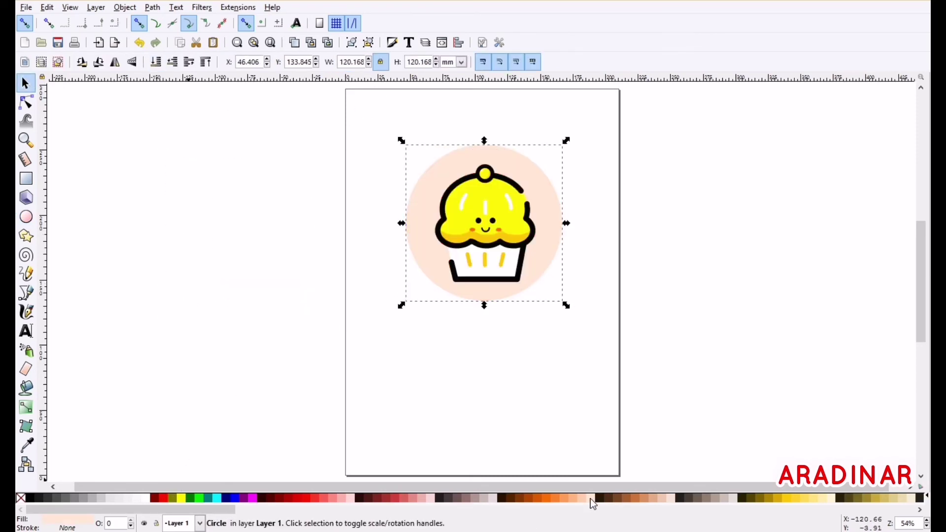
Give the background circle a dark purple stroke 3 mm wide
{"action": "left_click", "coordinate": [253, 499], "text": "shift"}
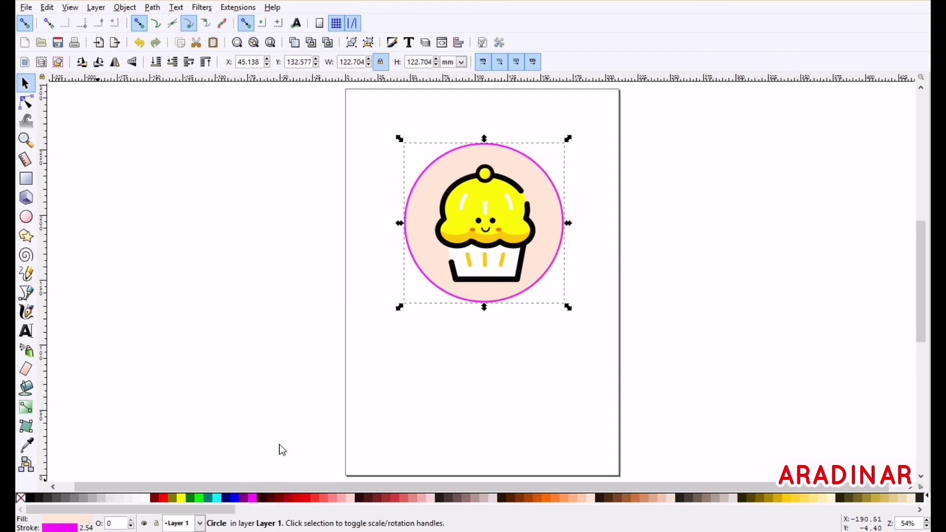
{"action": "right_click", "coordinate": [241, 499]}
{"action": "left_click", "coordinate": [282, 447]}
{"action": "left_click", "coordinate": [393, 42]}
{"action": "double_click", "coordinate": [816, 120]}
{"action": "type", "text": "3"}
{"action": "key", "text": "Return"}
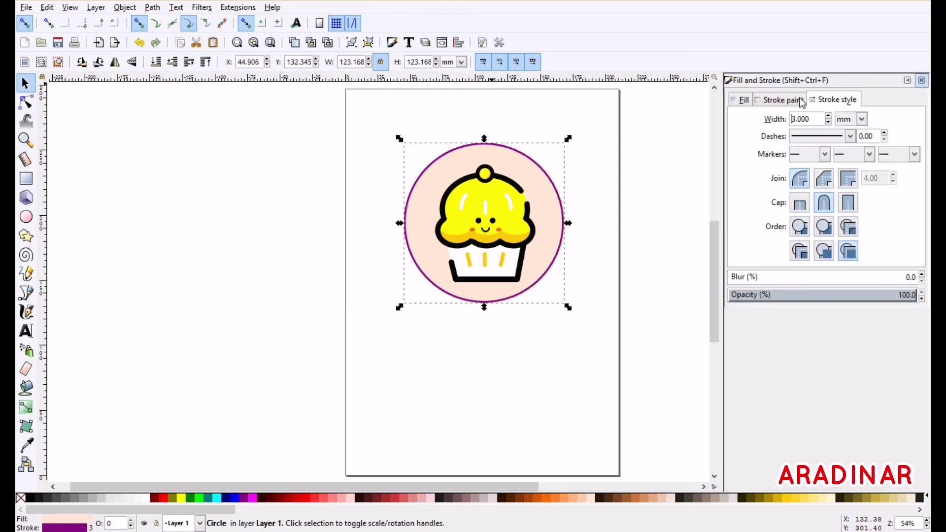
Center the cupcake and the background circle on each other horizontally and vertically
{"action": "key", "text": "ctrl+shift+f"}
{"action": "key", "text": "ctrl+a"}
{"action": "left_click", "coordinate": [458, 42]}
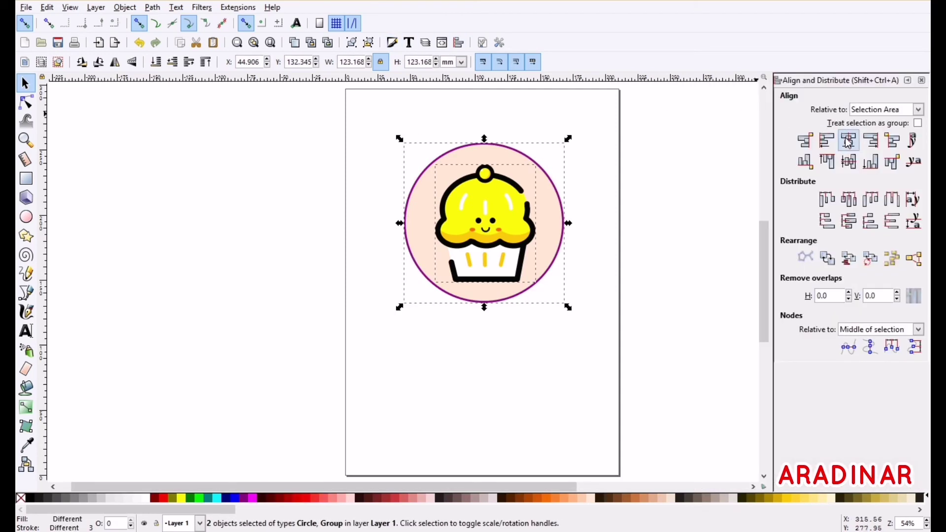
{"action": "left_click", "coordinate": [848, 141]}
{"action": "left_click", "coordinate": [848, 161]}
{"action": "left_click", "coordinate": [923, 81]}
{"action": "left_click", "coordinate": [661, 264]}
Add the text ARADINAR across the cupcake and set its font to Bauhaus 93
{"action": "left_click", "coordinate": [26, 331]}
{"action": "left_click", "coordinate": [313, 211]}
{"action": "type", "text": "ARADINAR"}
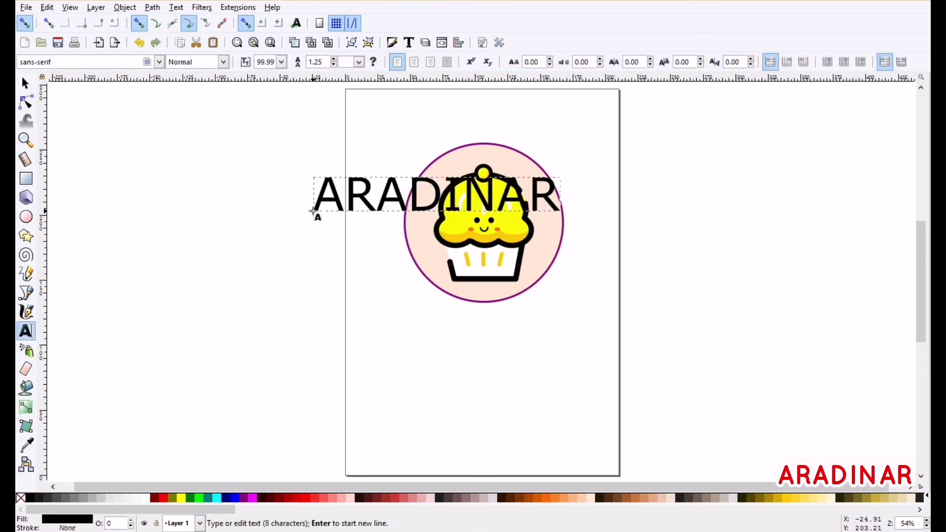
{"action": "key", "text": "ctrl+a"}
{"action": "left_click", "coordinate": [158, 62]}
{"action": "scroll", "coordinate": [121, 119], "scroll_direction": "down", "scroll_amount": 20}
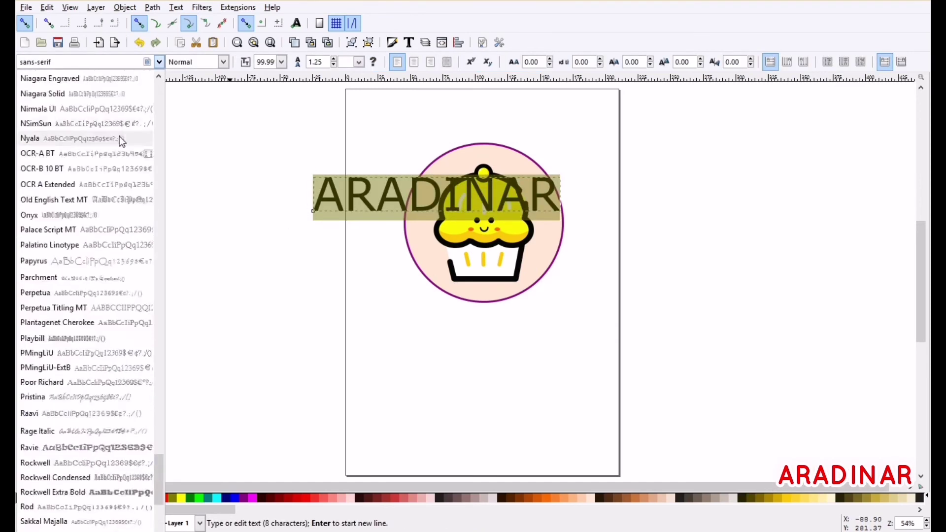
{"action": "left_click_drag", "start_coordinate": [158, 395], "coordinate": [158, 92]}
{"action": "left_click", "coordinate": [99, 330]}
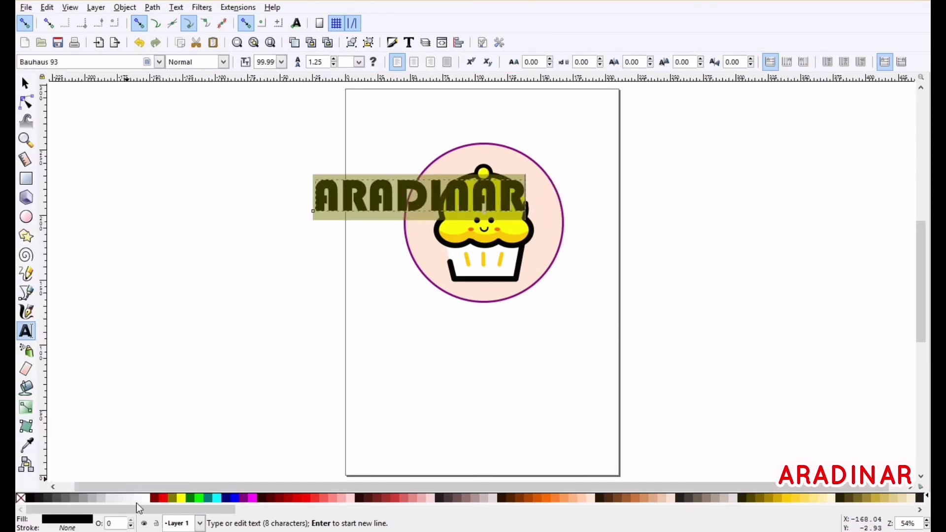
Give the ARADINAR text a white fill and a black stroke 1 mm wide
{"action": "left_click", "coordinate": [144, 499]}
{"action": "right_click", "coordinate": [27, 499]}
{"action": "left_click", "coordinate": [65, 446]}
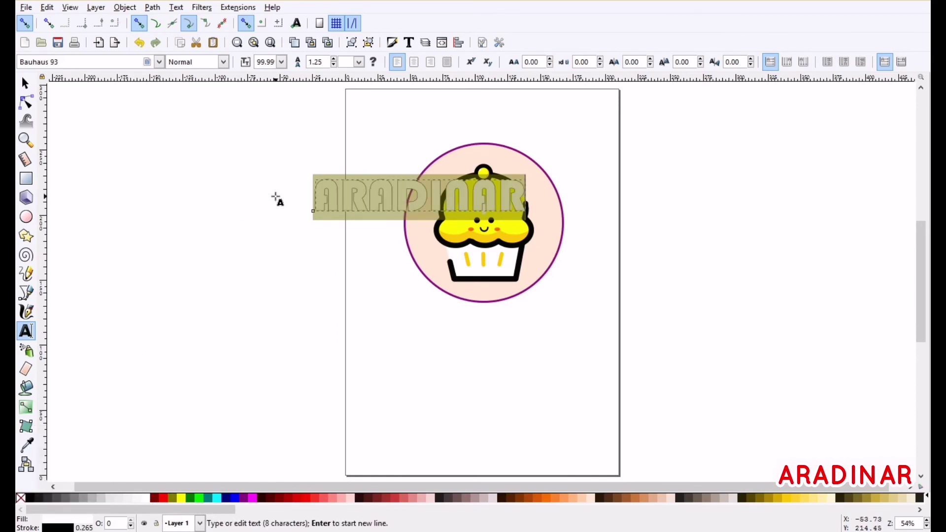
{"action": "left_click", "coordinate": [396, 44]}
{"action": "left_click_drag", "start_coordinate": [791, 119], "coordinate": [817, 119]}
{"action": "type", "text": "1"}
{"action": "key", "text": "Return"}
{"action": "left_click", "coordinate": [923, 81]}
Scale the text down to about 70 mm wide and place it over the cup's bottom edge
{"action": "left_click", "coordinate": [26, 82]}
{"action": "left_click_drag", "start_coordinate": [365, 202], "coordinate": [424, 271]}
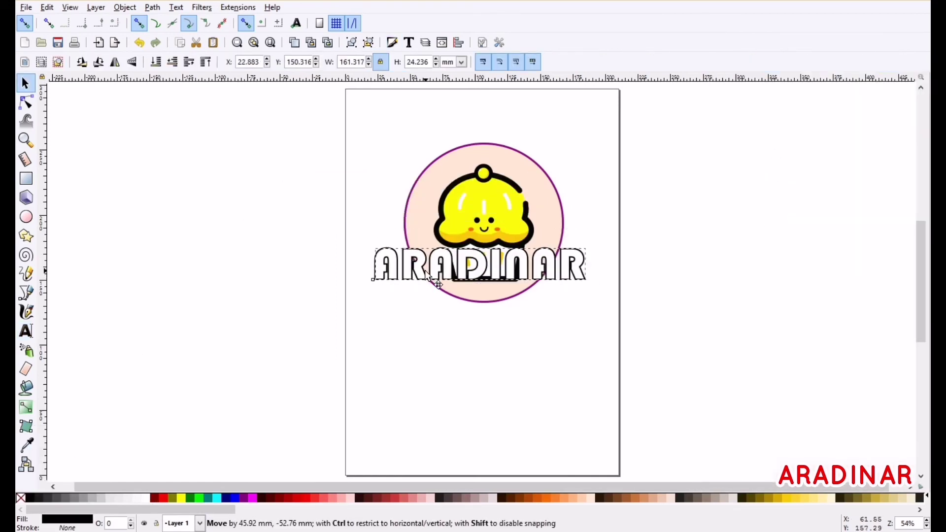
{"action": "left_click_drag", "start_coordinate": [590, 285], "coordinate": [519, 270]}
{"action": "left_click_drag", "start_coordinate": [369, 267], "coordinate": [469, 286]}
{"action": "left_click", "coordinate": [451, 349]}
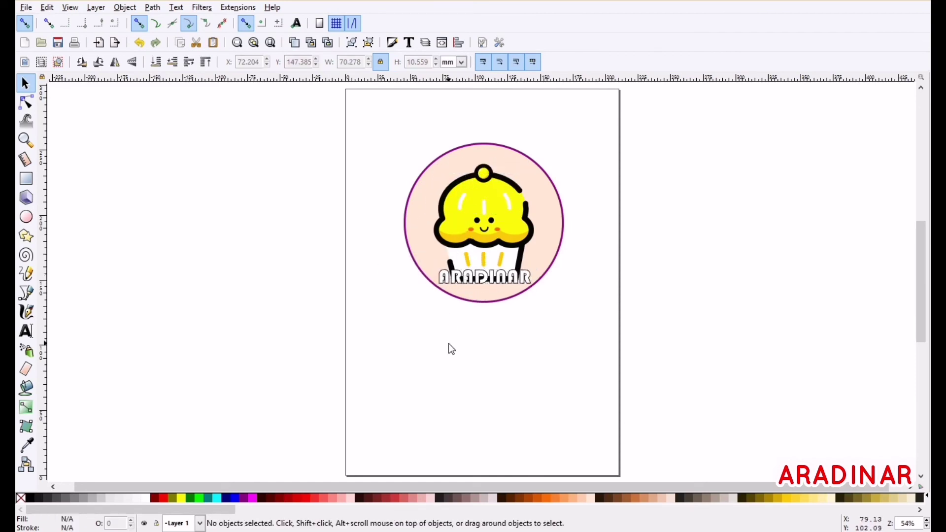
Reduce the text to about 50 mm wide at the seam between the yellow top and the cup, with about 40% opacity
{"action": "left_click", "coordinate": [501, 286]}
{"action": "key", "text": "ctrl+shift+f"}
{"action": "left_click_drag", "start_coordinate": [868, 298], "coordinate": [840, 300]}
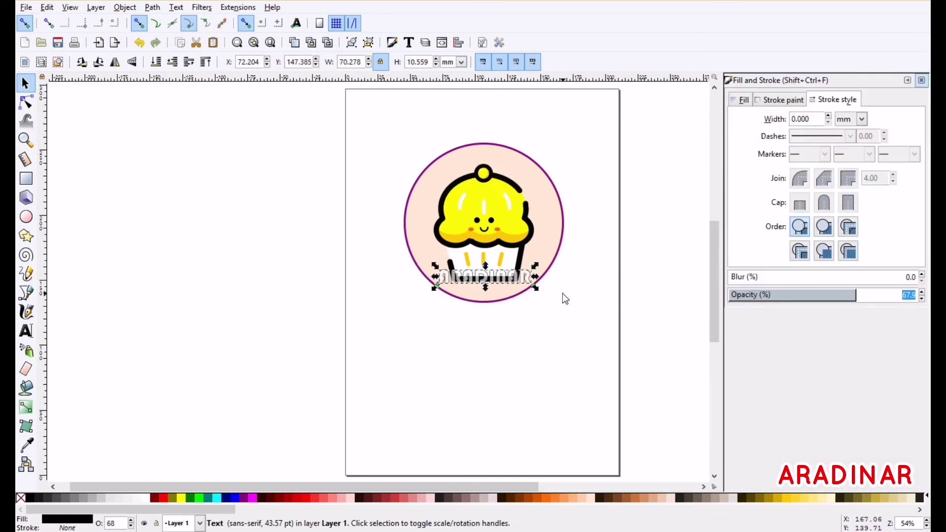
{"action": "left_click_drag", "start_coordinate": [536, 289], "coordinate": [497, 244]}
{"action": "left_click_drag", "start_coordinate": [829, 299], "coordinate": [804, 296]}
{"action": "left_click", "coordinate": [922, 80]}
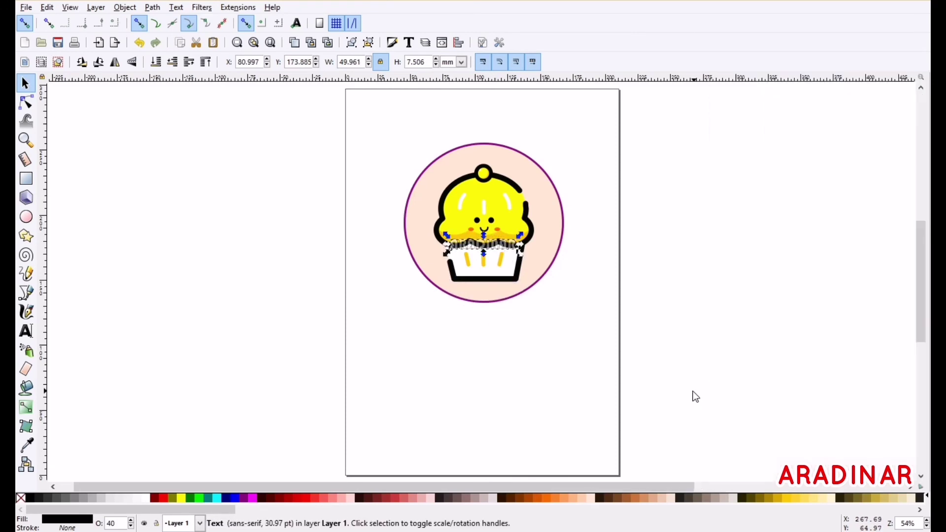
Duplicate the faded text and move the copy straight down to below the cup
{"action": "key", "text": "ctrl+d"}
{"action": "key", "text": "Down"}
{"action": "key", "text": "Down"}
{"action": "key", "text": "Down"}
{"action": "key", "text": "Down"}
{"action": "key", "text": "Down"}
{"action": "key", "text": "Down"}
{"action": "key", "text": "Down"}
{"action": "key", "text": "Down"}
{"action": "key", "text": "Down"}
{"action": "key", "text": "Down"}
{"action": "key", "text": "Down"}
{"action": "key", "text": "Down"}
{"action": "key", "text": "Down"}
{"action": "key", "text": "Down"}
{"action": "key", "text": "Down"}
{"action": "key", "text": "Down"}
{"action": "key", "text": "Down"}
{"action": "key", "text": "Down"}
{"action": "key", "text": "Down"}
{"action": "key", "text": "Down"}
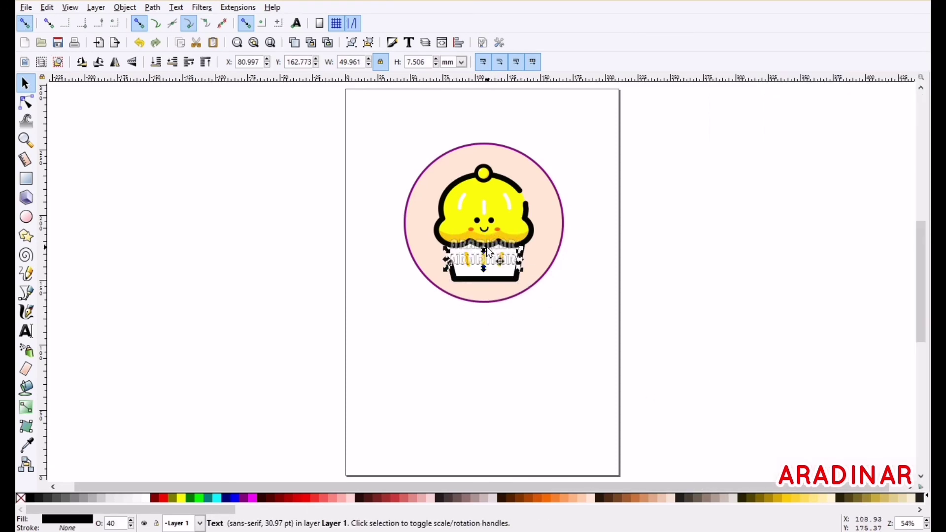
Set the lower text's opacity to 100% and fill it with yellow
{"action": "left_click", "coordinate": [390, 43]}
{"action": "left_click", "coordinate": [922, 296]}
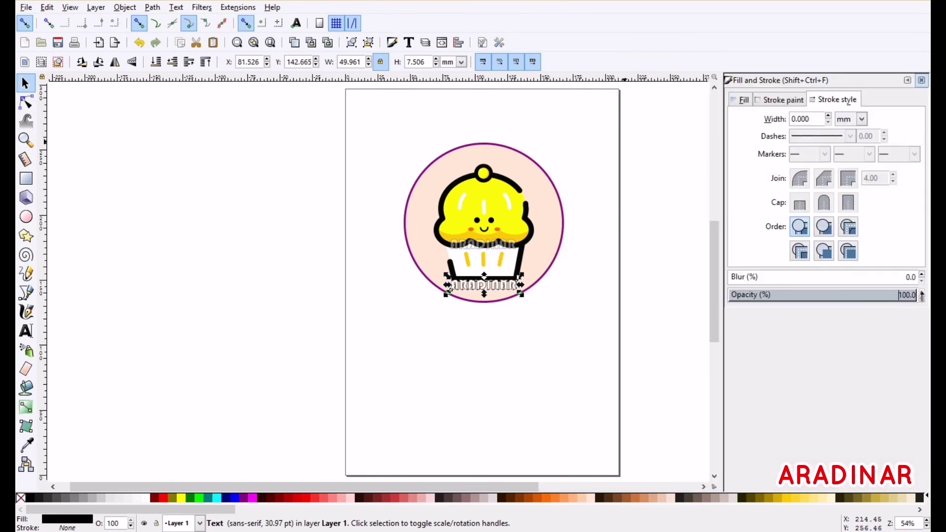
{"action": "left_click", "coordinate": [803, 498]}
{"action": "left_click", "coordinate": [516, 317]}
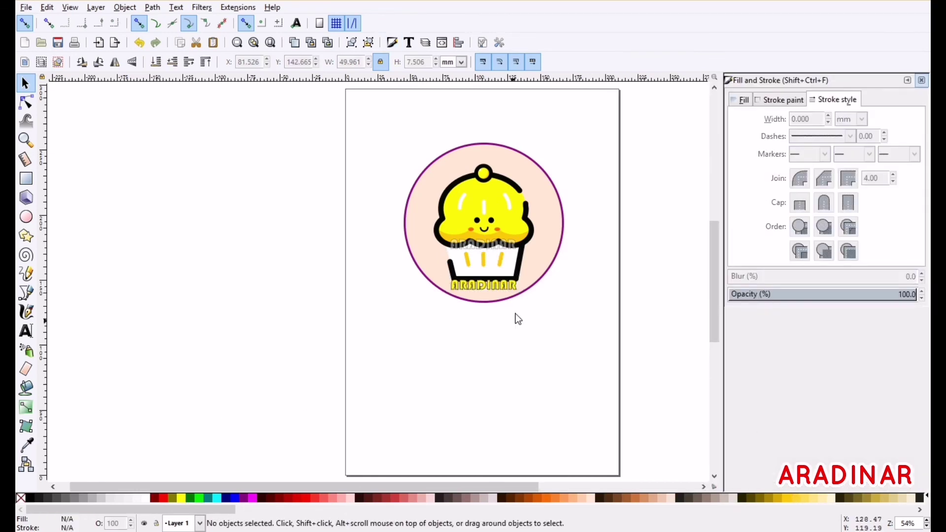
Nudge the yellow text slightly down, away from the cup's bottom edge
{"action": "left_click", "coordinate": [491, 286]}
{"action": "key", "text": "Down"}
{"action": "key", "text": "Down"}
{"action": "key", "text": "Down"}
{"action": "key", "text": "Down"}
{"action": "key", "text": "Down"}
{"action": "left_click", "coordinate": [379, 337]}
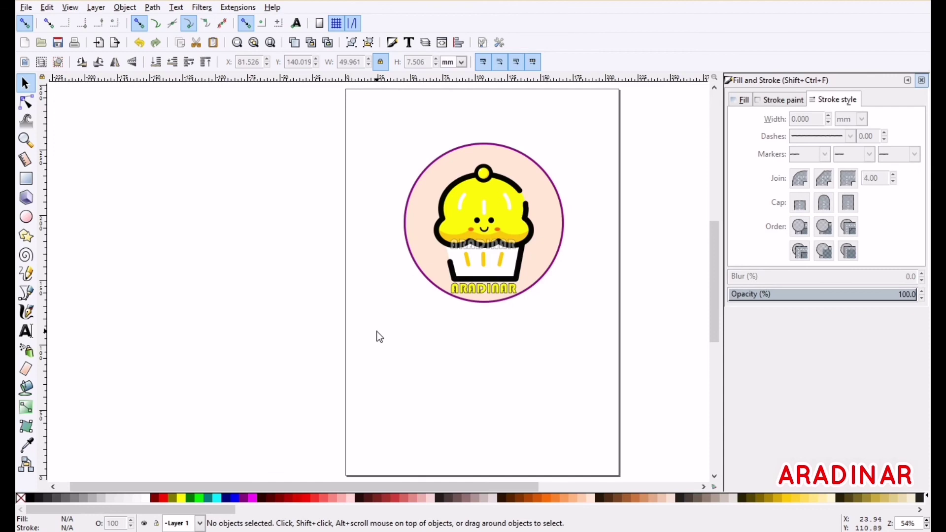
Try gradients on the fill and the stroke of the yellow text
{"action": "left_click", "coordinate": [484, 289]}
{"action": "left_click", "coordinate": [782, 100]}
{"action": "left_click", "coordinate": [740, 102]}
{"action": "left_click", "coordinate": [779, 124]}
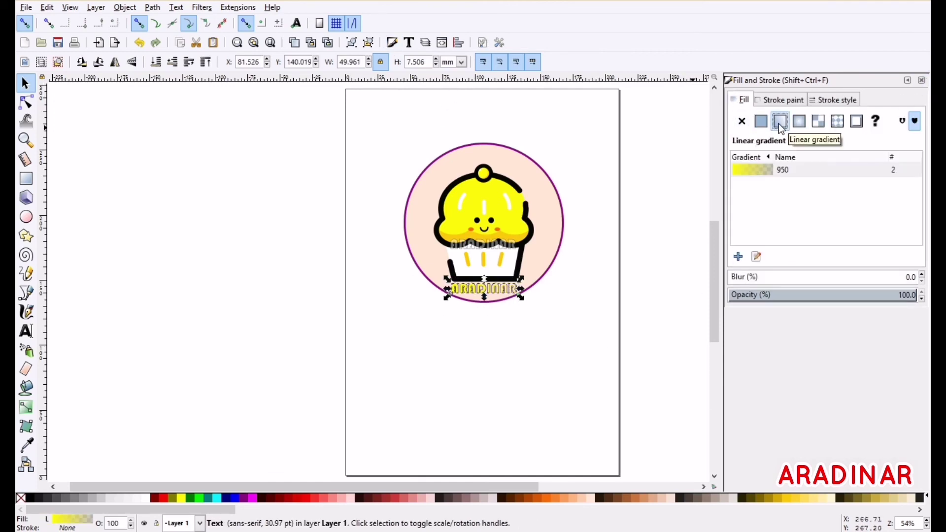
{"action": "left_click", "coordinate": [799, 125]}
{"action": "left_click", "coordinate": [783, 100]}
{"action": "left_click", "coordinate": [799, 121]}
Return the yellow text's stroke and fill to flat colors
{"action": "left_click", "coordinate": [762, 121]}
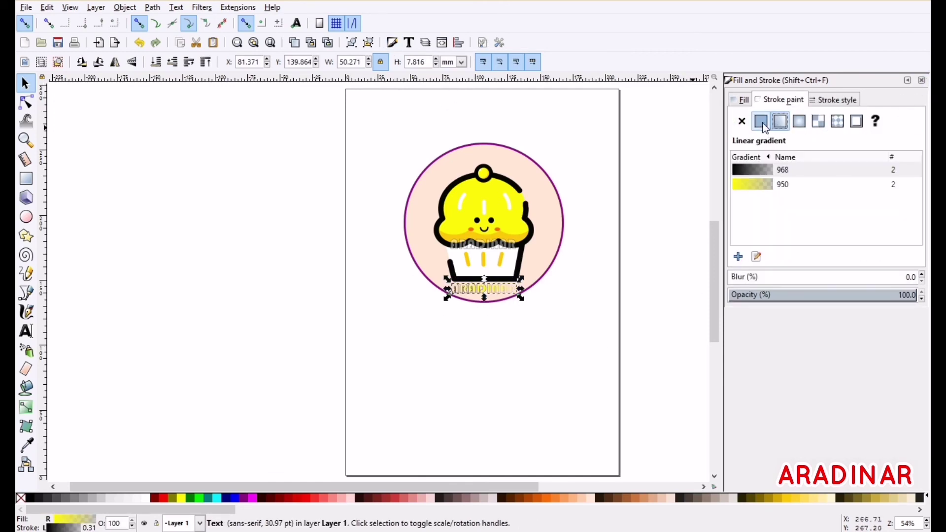
{"action": "left_click", "coordinate": [741, 100]}
{"action": "left_click", "coordinate": [763, 121]}
{"action": "left_click", "coordinate": [780, 123]}
{"action": "left_click", "coordinate": [763, 122]}
{"action": "left_click", "coordinate": [921, 80]}
{"action": "left_click", "coordinate": [218, 224]}
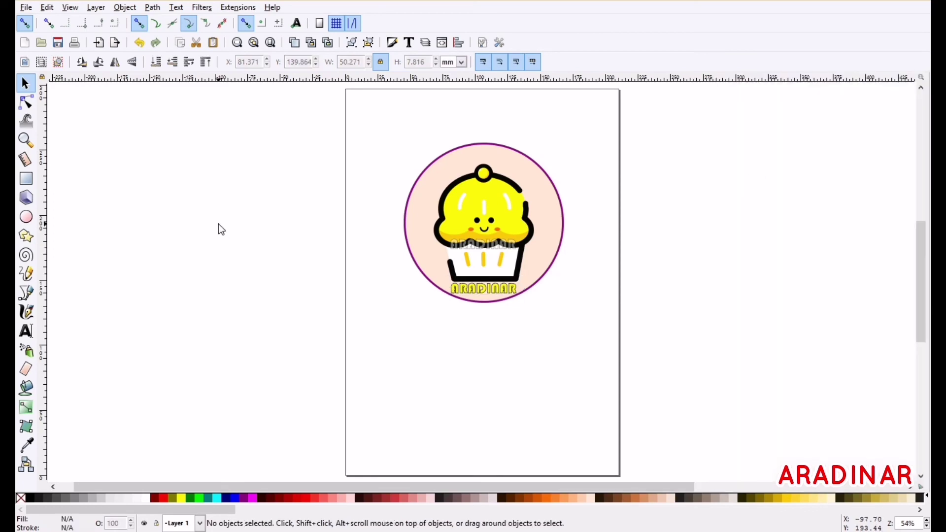
Group the circle, the cupcake and both texts into one object
{"action": "key", "text": "ctrl+a"}
{"action": "key", "text": "ctrl+g"}
{"action": "left_click", "coordinate": [322, 169]}
{"action": "scroll", "coordinate": [310, 219], "scroll_direction": "up", "scroll_amount": 2}
{"action": "scroll", "coordinate": [311, 220], "scroll_direction": "up", "scroll_amount": 2}
{"action": "scroll", "coordinate": [893, 376], "scroll_direction": "down", "scroll_amount": 1}
{"action": "left_click_drag", "start_coordinate": [474, 487], "coordinate": [560, 486]}
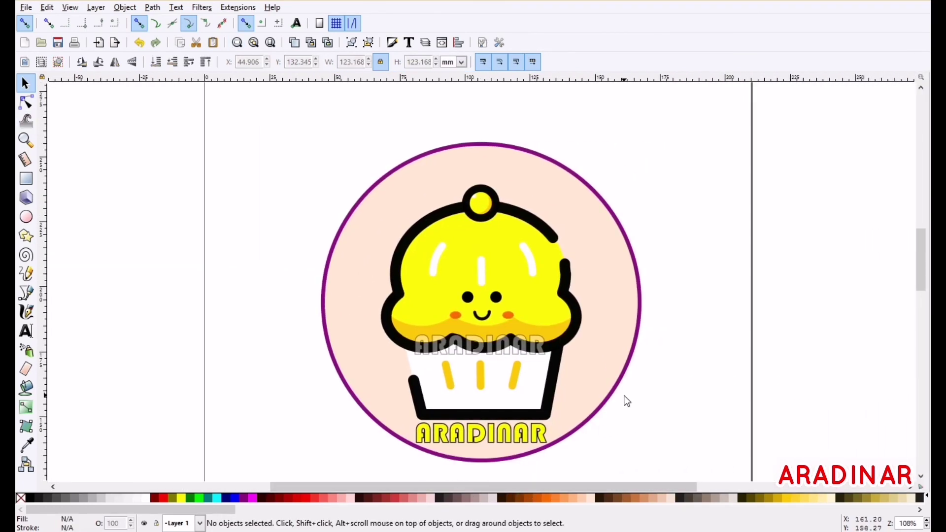